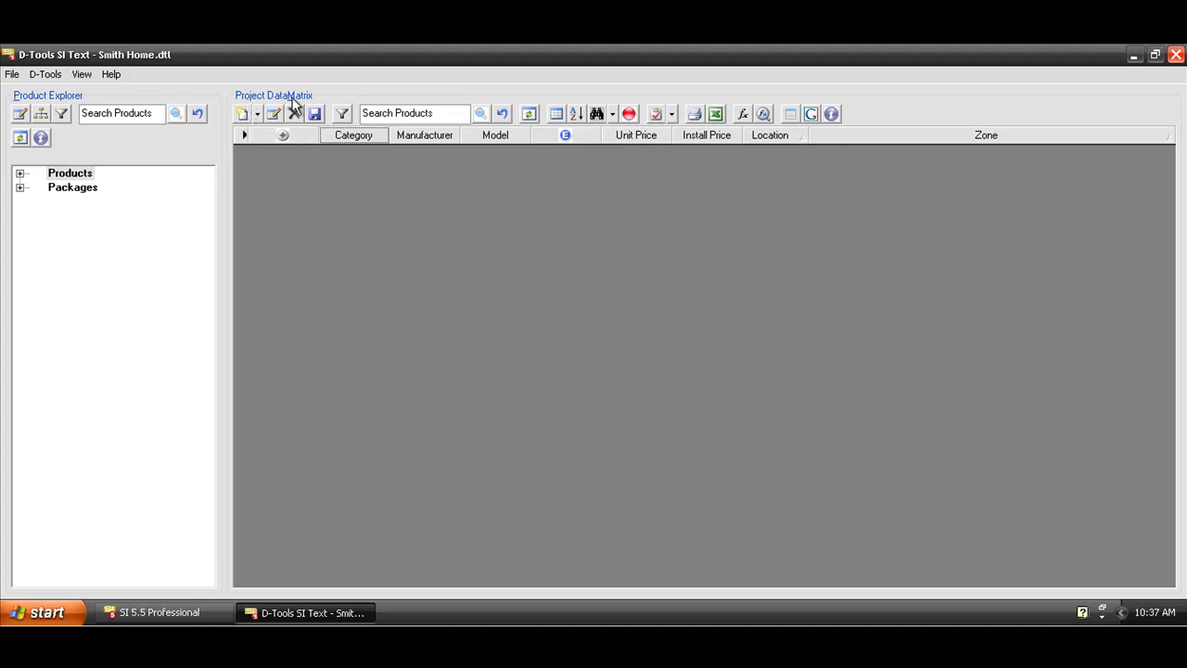
Step: Open the Add Product dialog for the empty Smith Home project
click(243, 115)
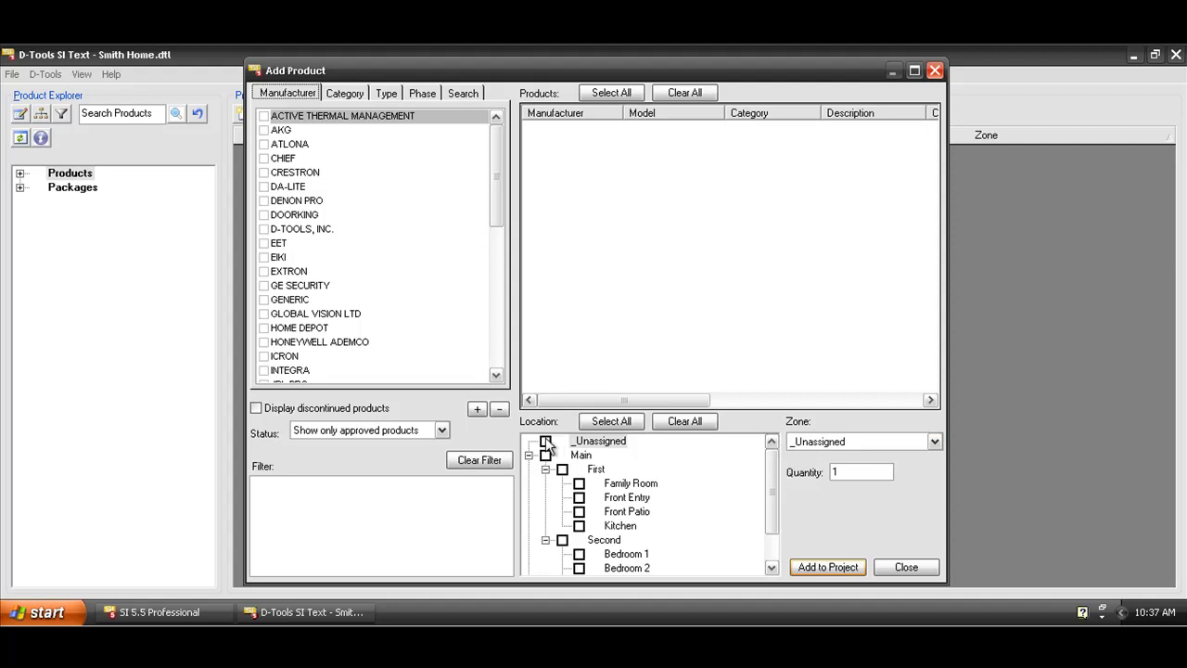
Step: Select the Crestron CNAMPX-16X60 amplifier under AMPLIFIERS for the Family Room, AV System zone
click(345, 93)
click(264, 159)
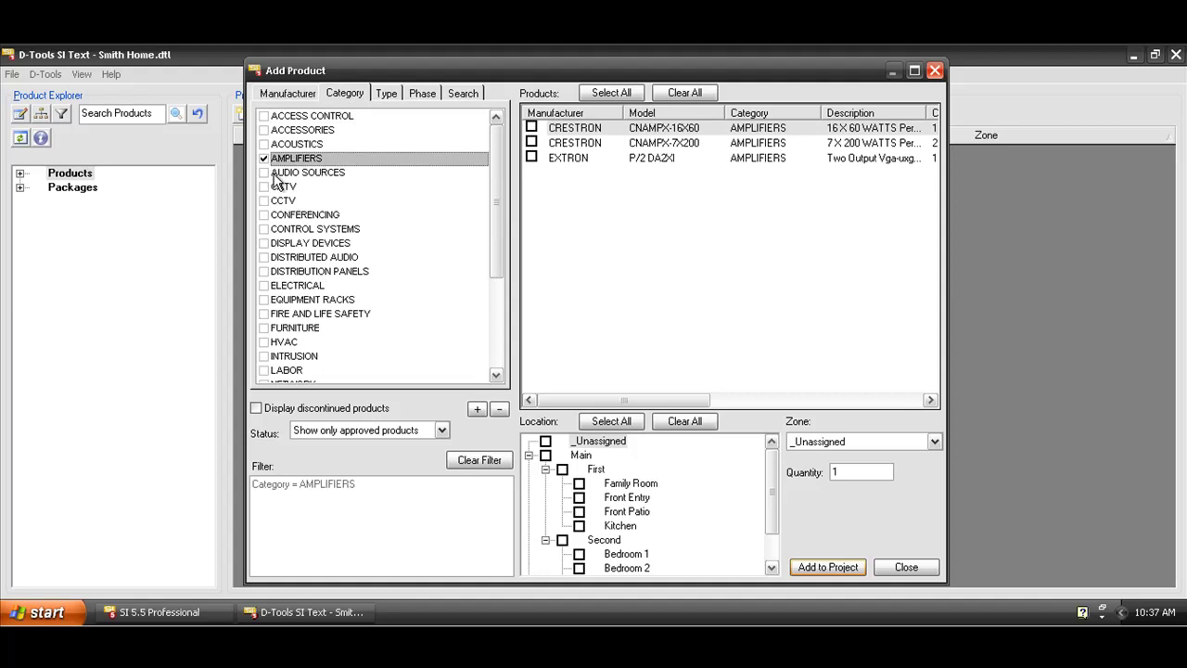
click(531, 128)
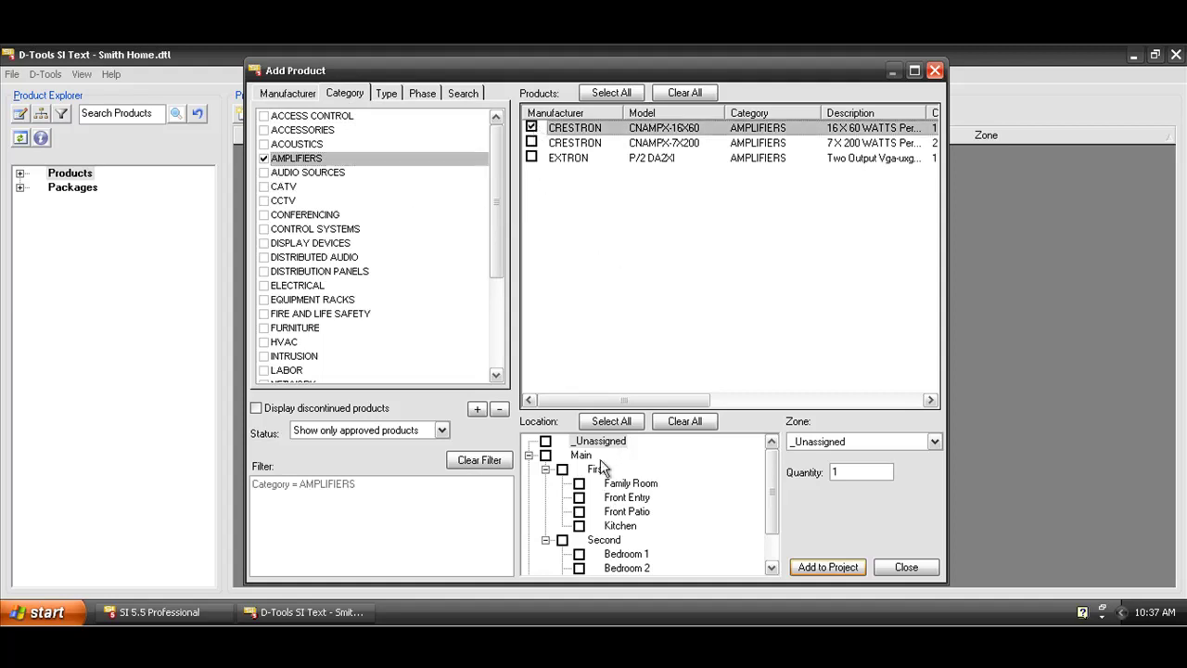
click(579, 484)
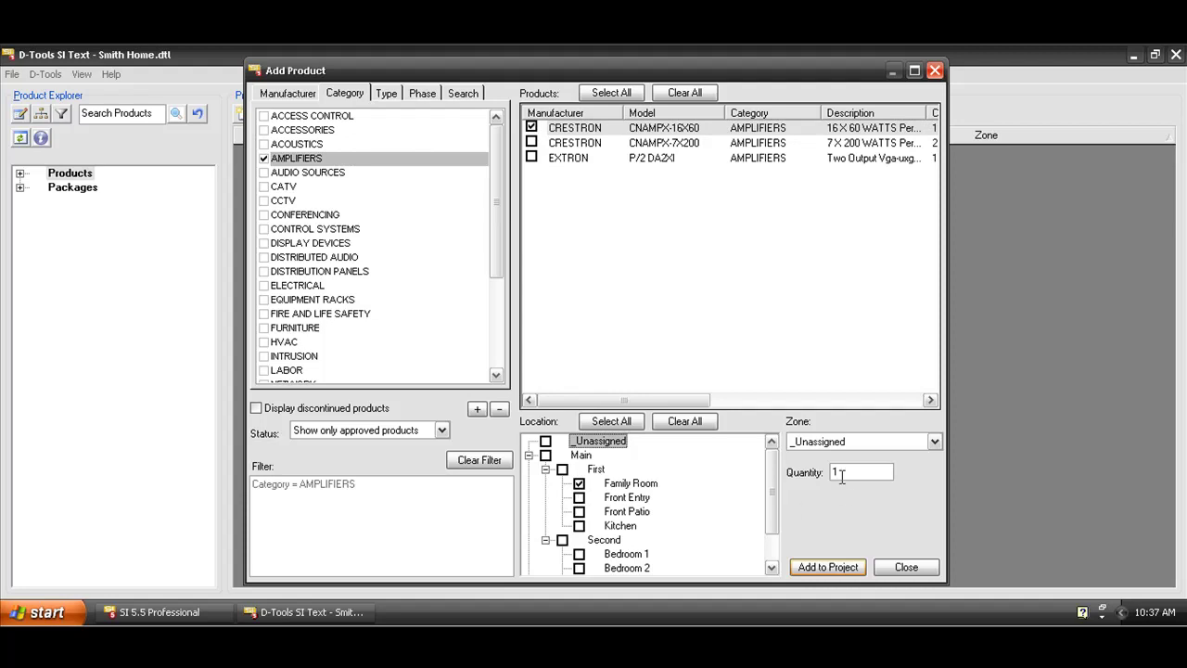
click(844, 443)
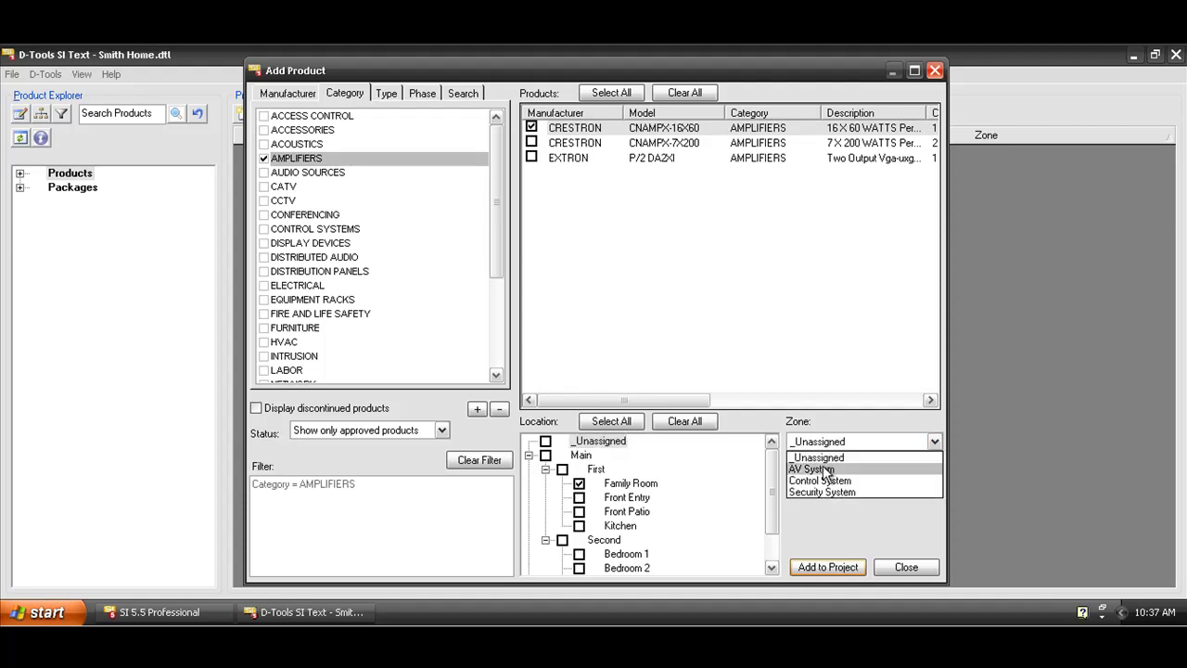
click(823, 469)
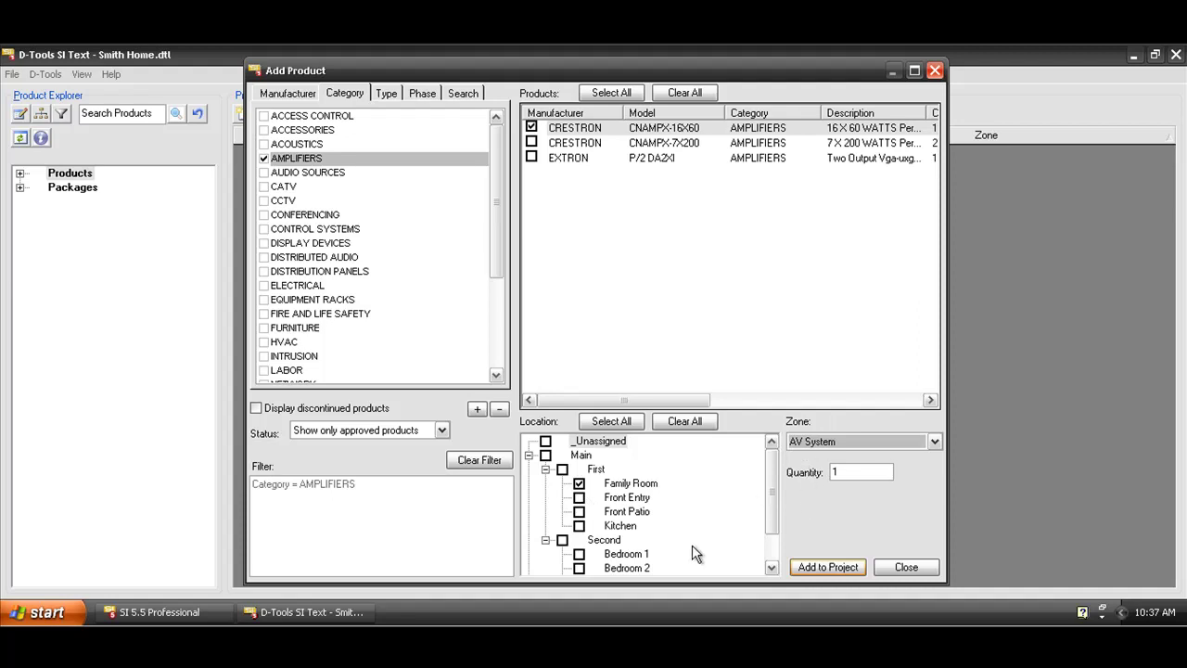
Step: Add the amplifier to the project without the VT1 vent panel accessory
click(816, 567)
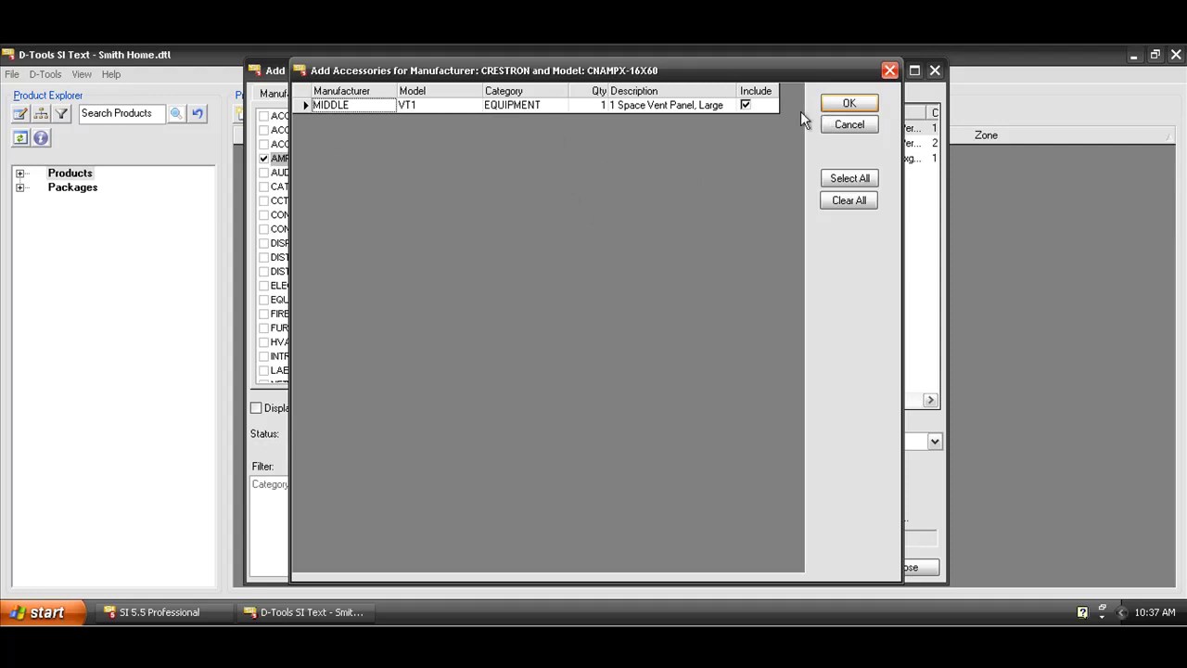
click(745, 105)
click(838, 102)
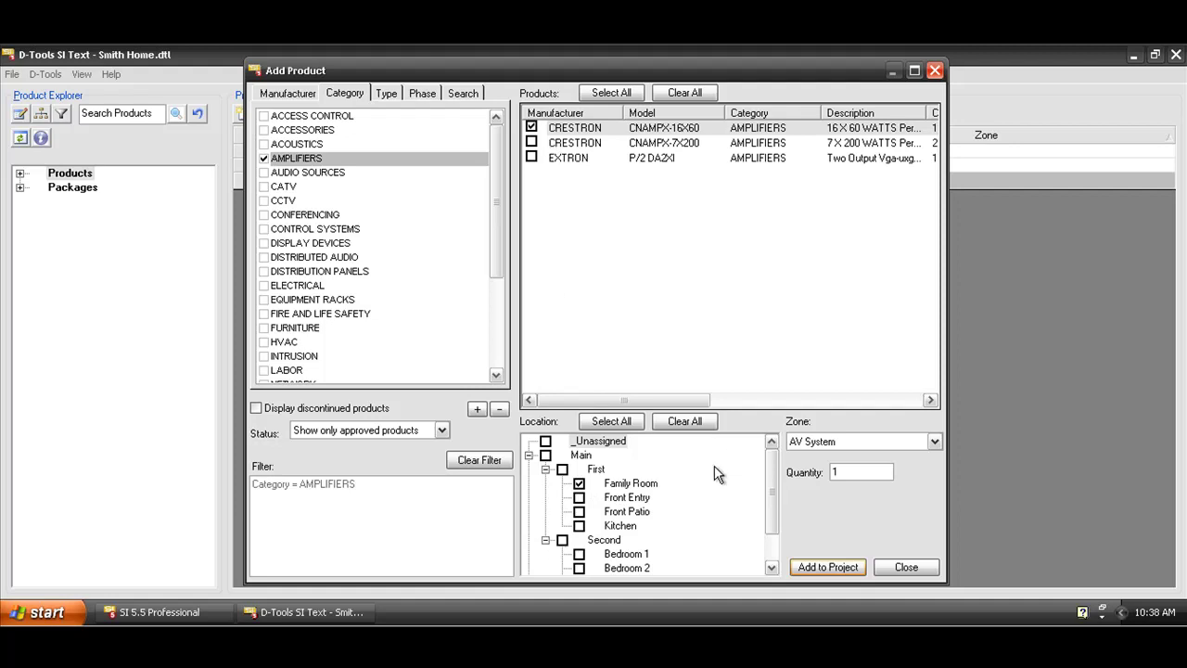
Step: Filter to SPEAKERS and check Sonance ELLIPSE 2.0 for both Family Room and Kitchen
click(469, 462)
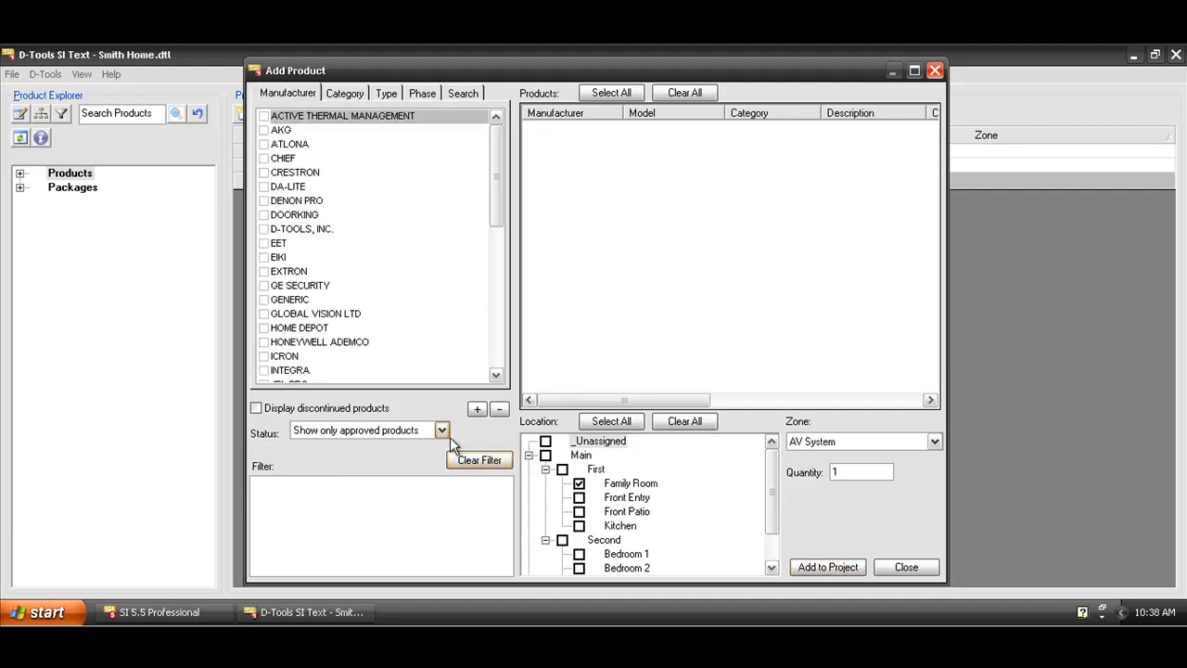
click(347, 97)
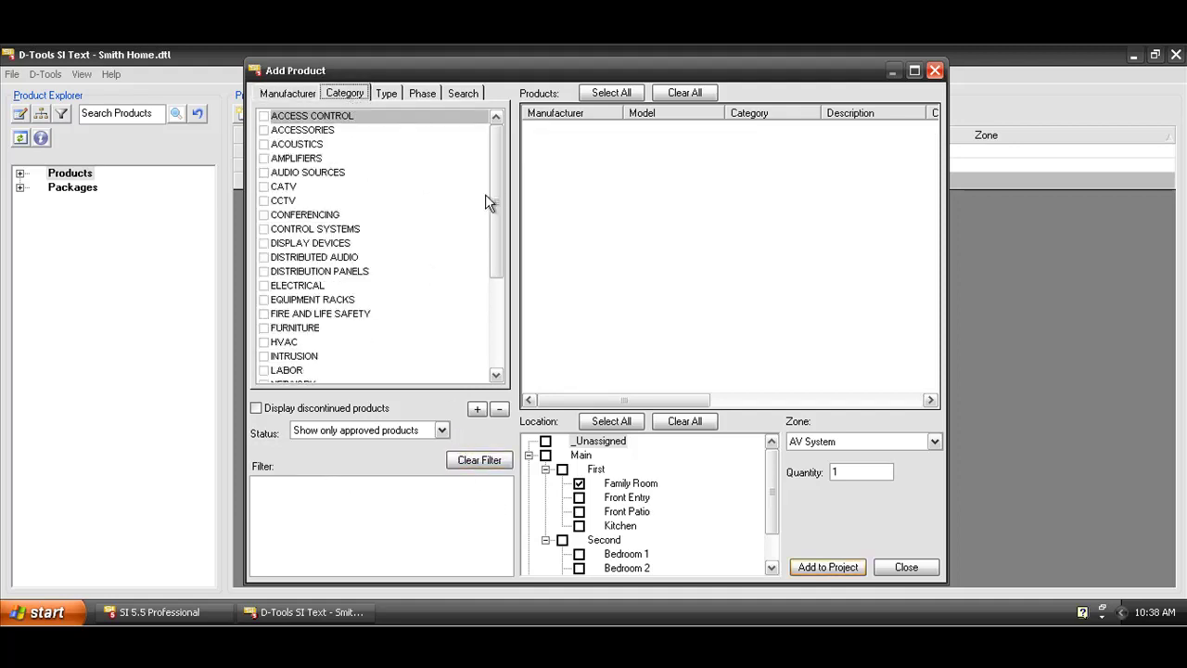
drag(491, 197, 491, 298)
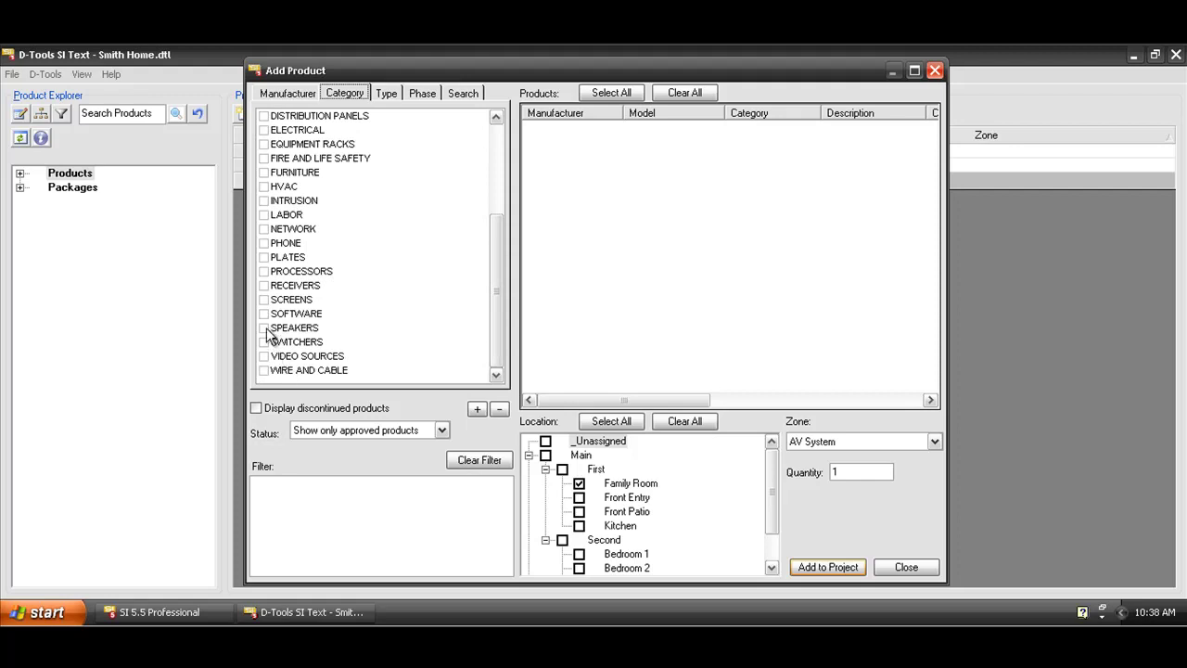
click(266, 329)
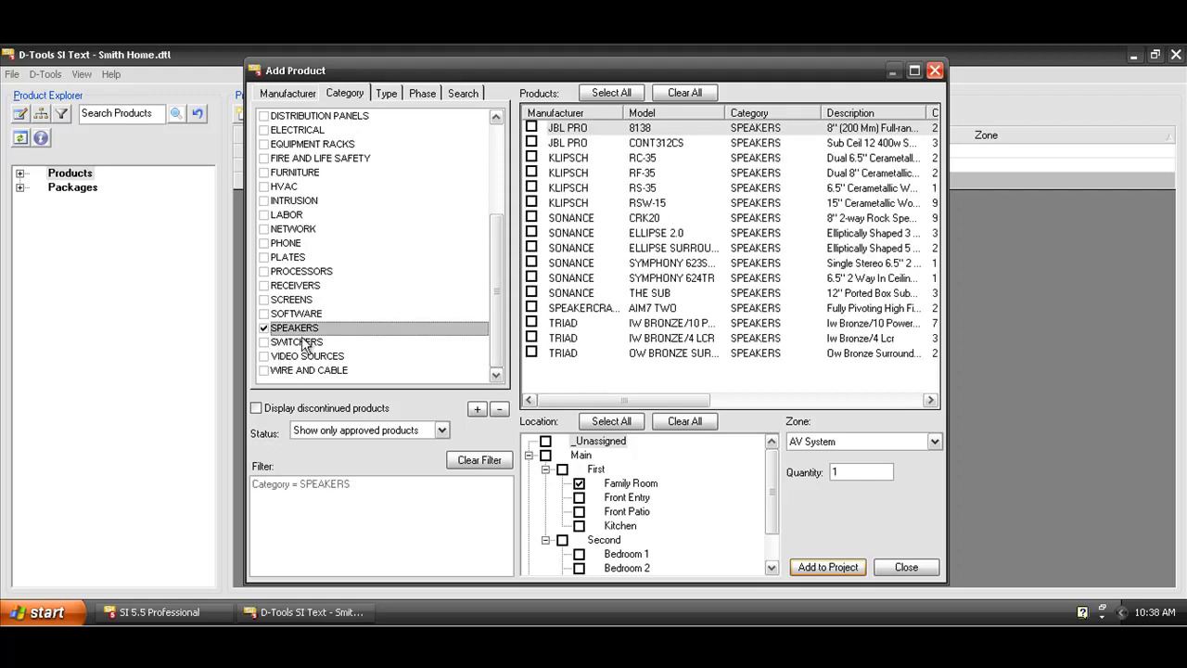
click(531, 232)
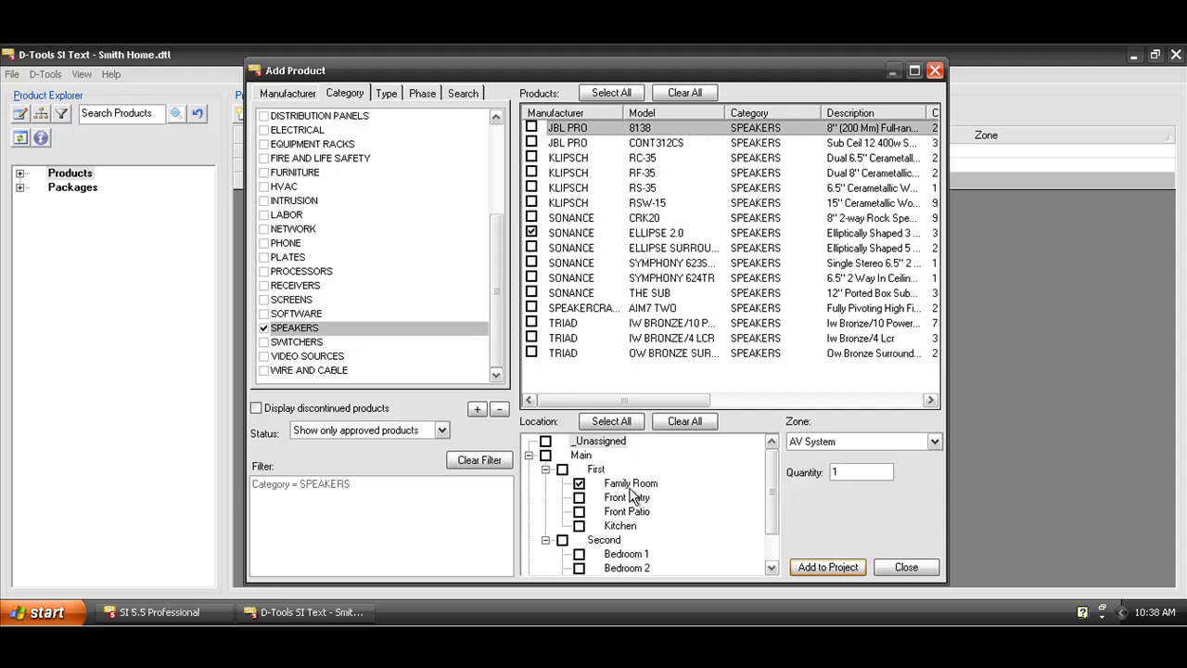
click(581, 526)
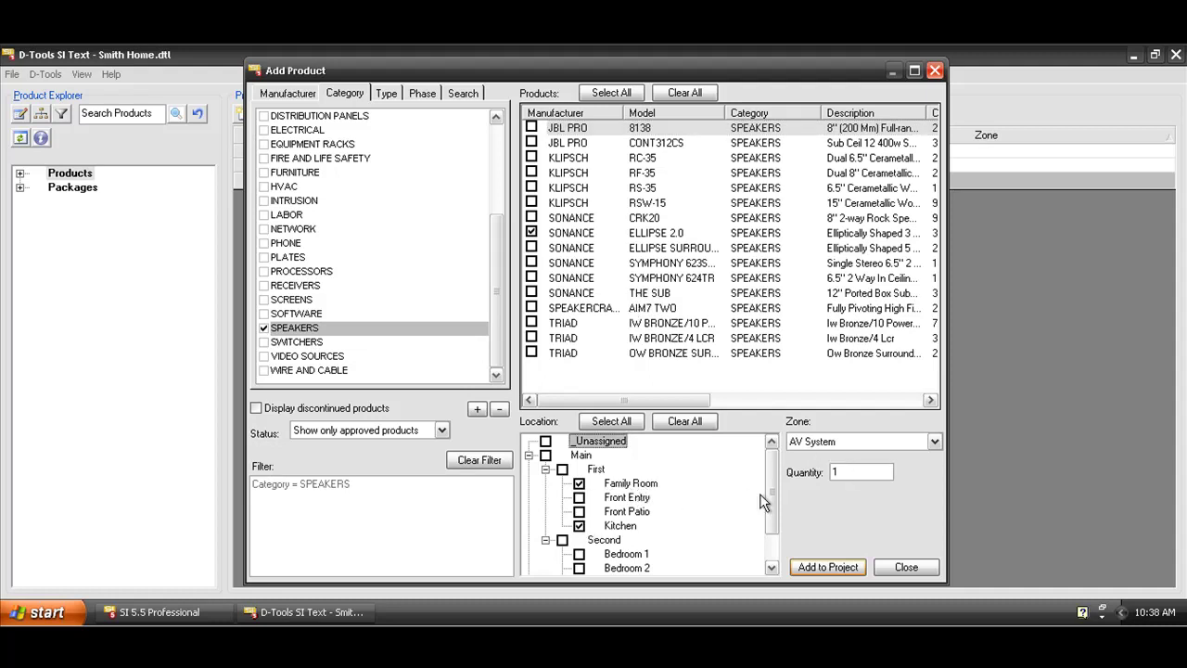
double_click(840, 472)
Step: Set quantity 2 and add the ELLIPSE 2.0 speakers with the Liberty 14-2C-GRY cable accessory
text(2)
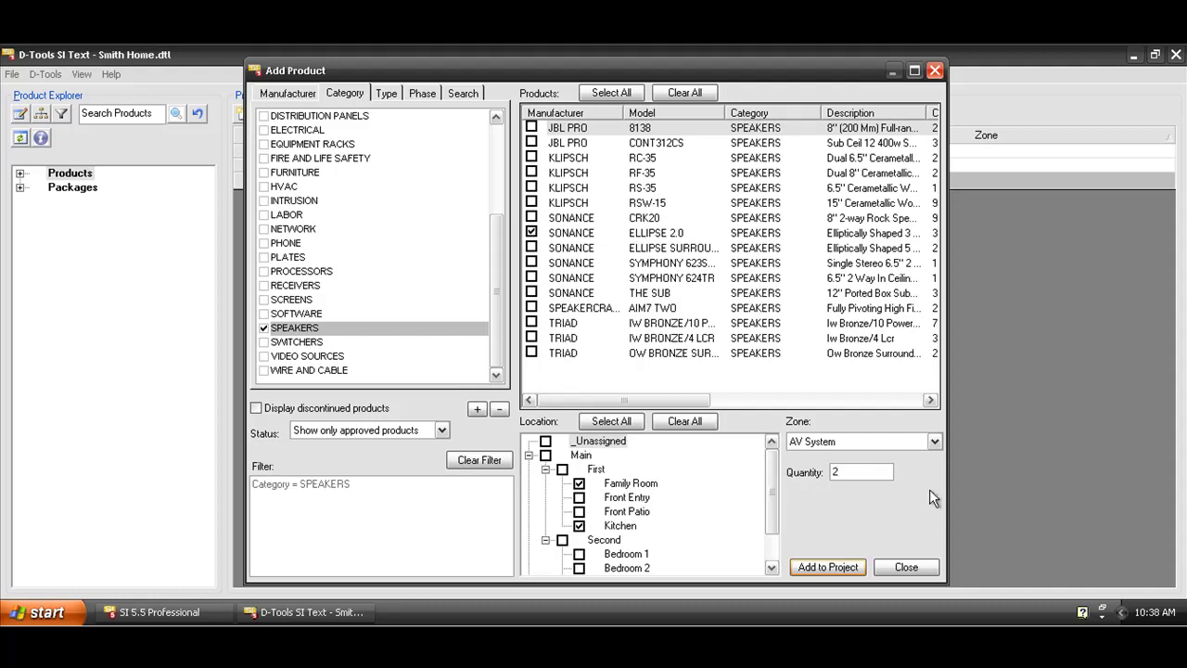
click(824, 566)
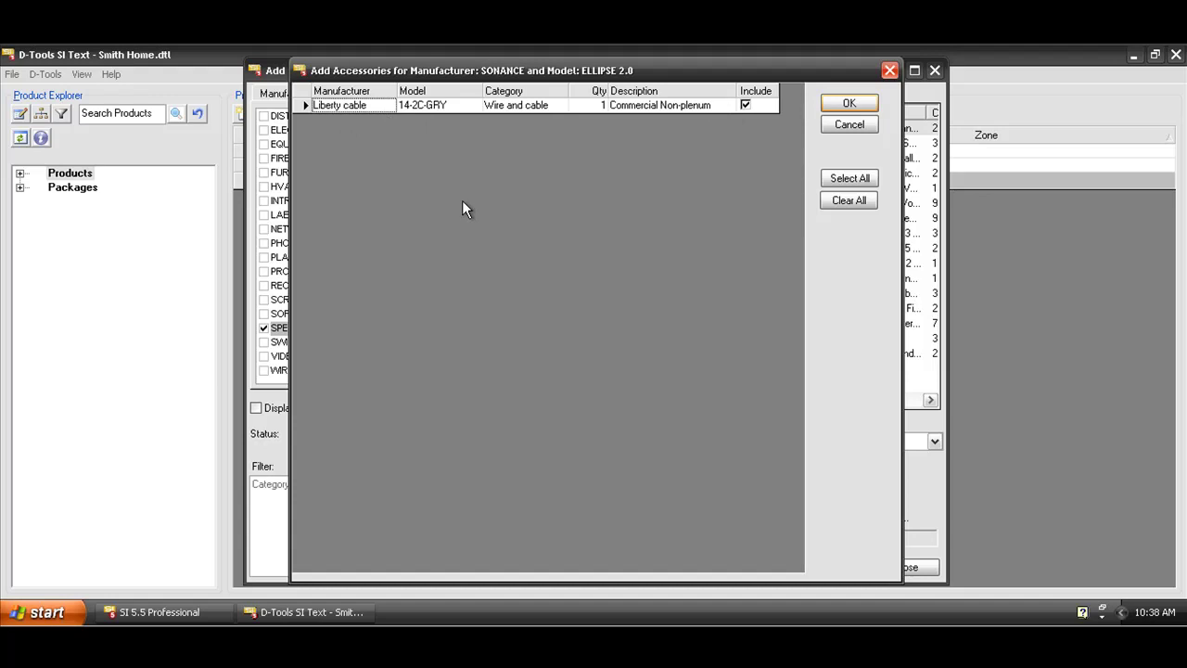
click(842, 107)
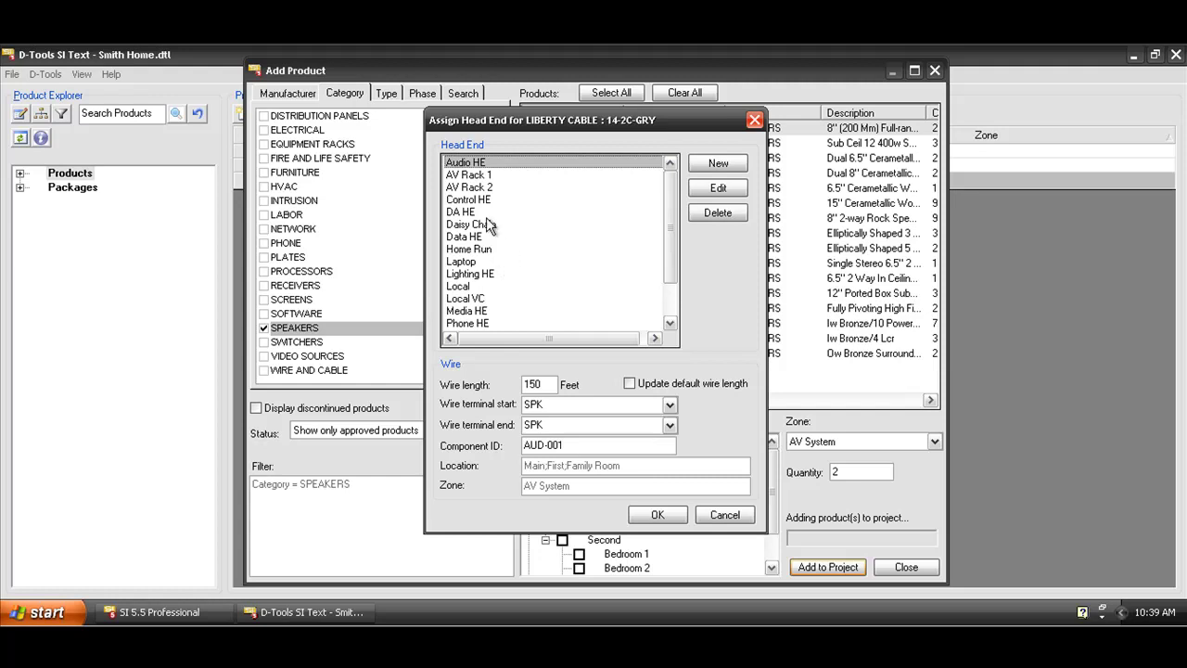
Step: Run the speaker cable to head end AV Rack 1 with a 125-foot wire length
click(473, 175)
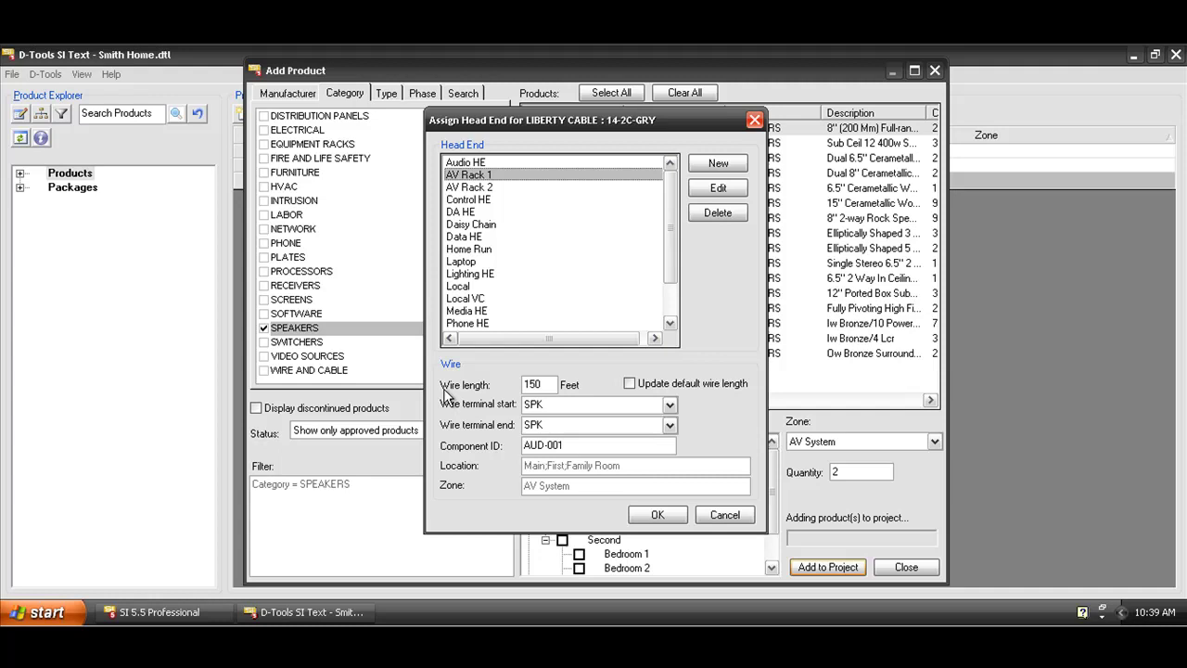
key(Tab)
click(525, 383)
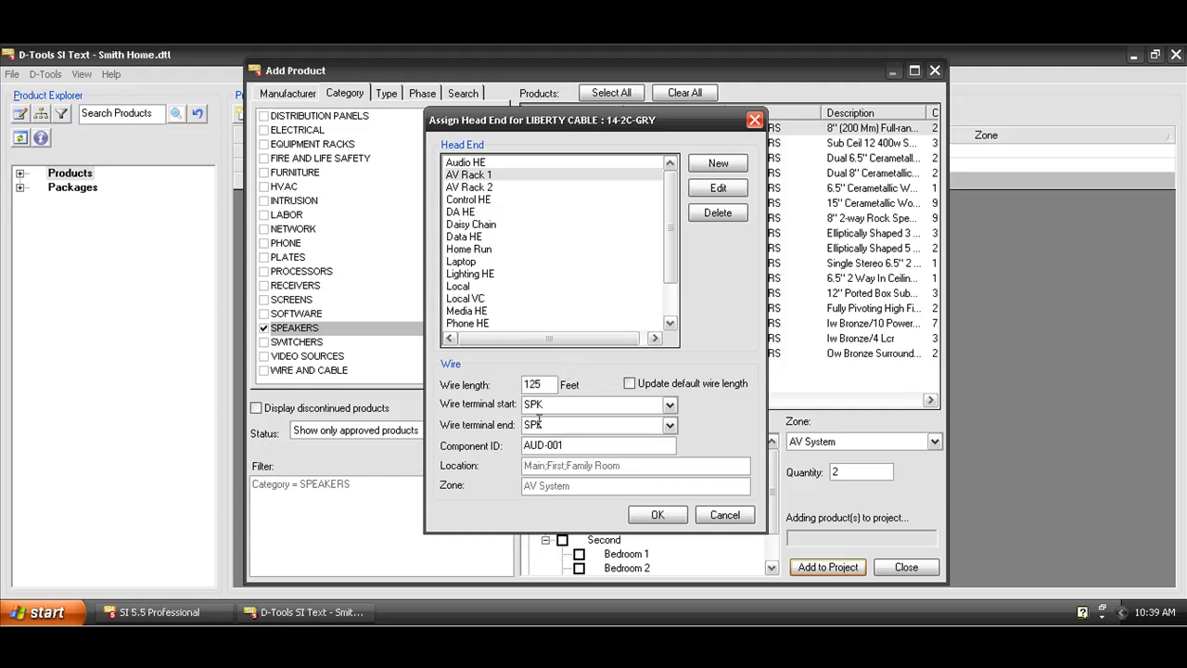
click(657, 517)
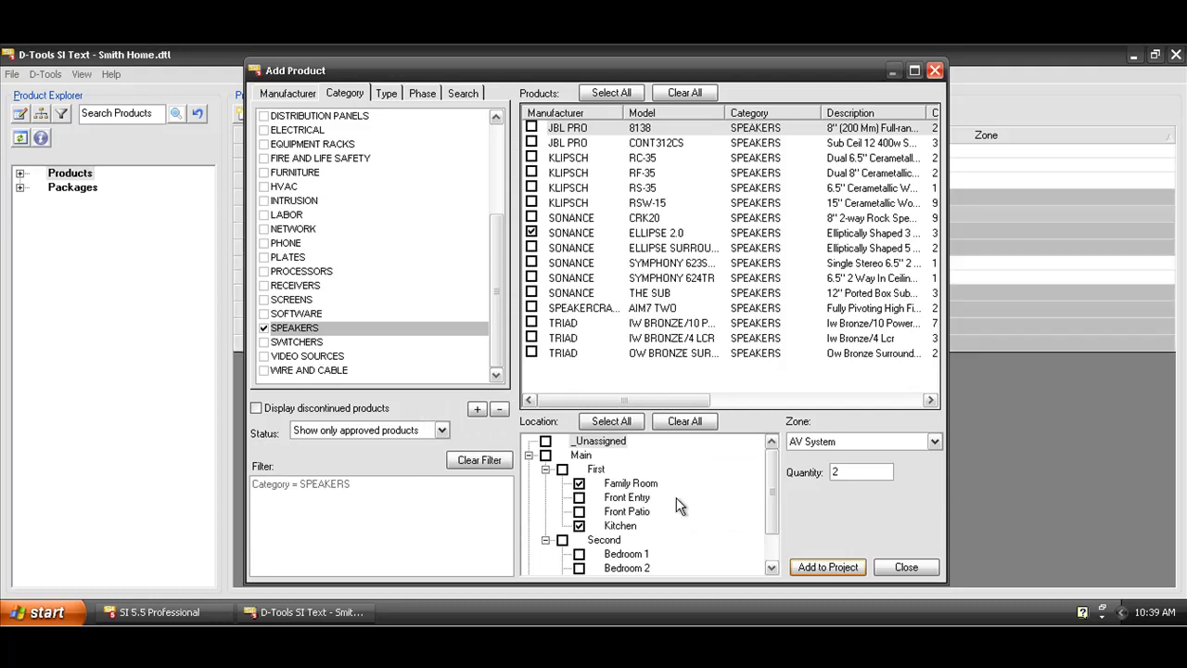
Step: Return to the project grid, select the Family Room AV System group, and open the New dropdown
click(907, 568)
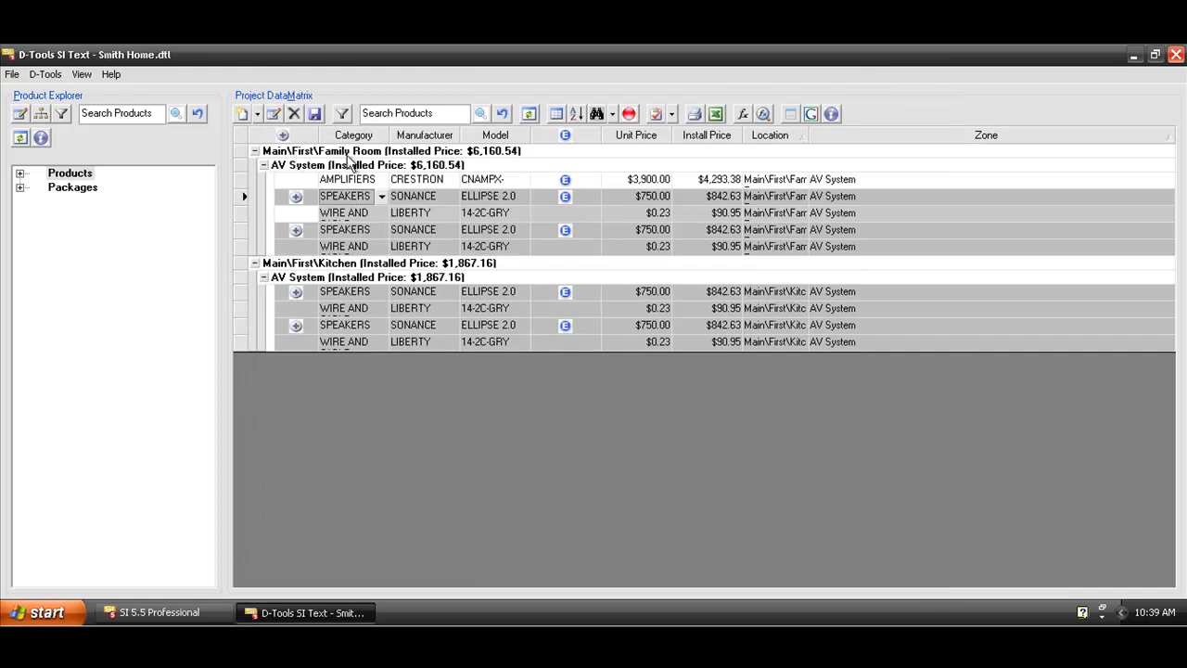
click(295, 166)
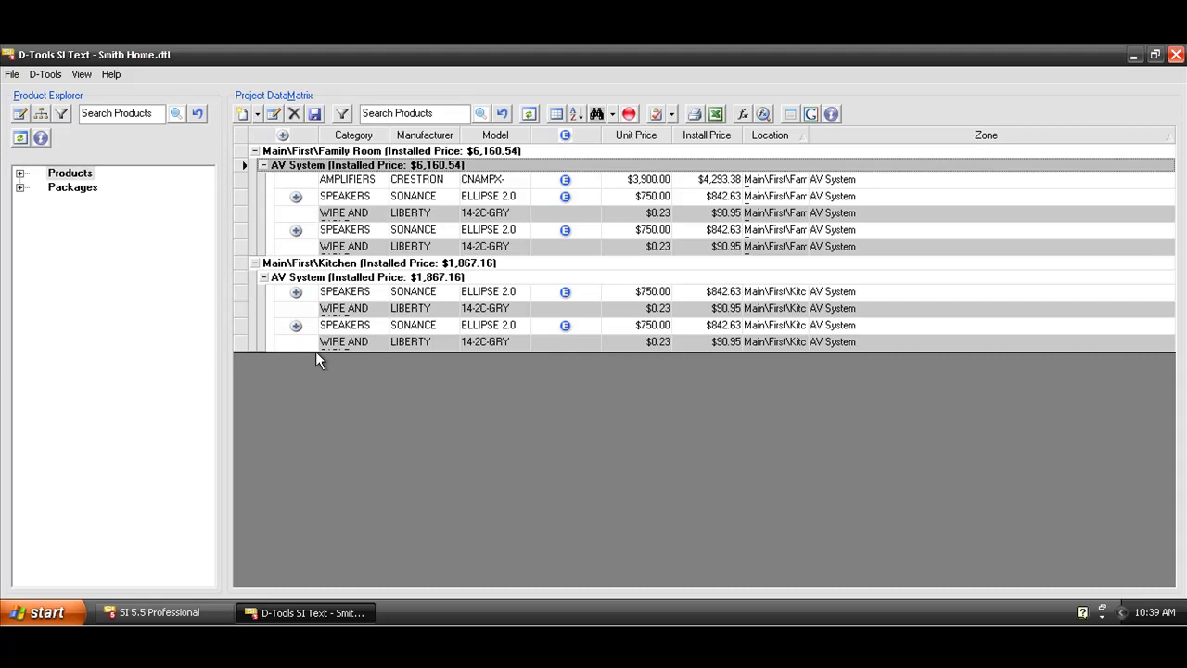
click(258, 115)
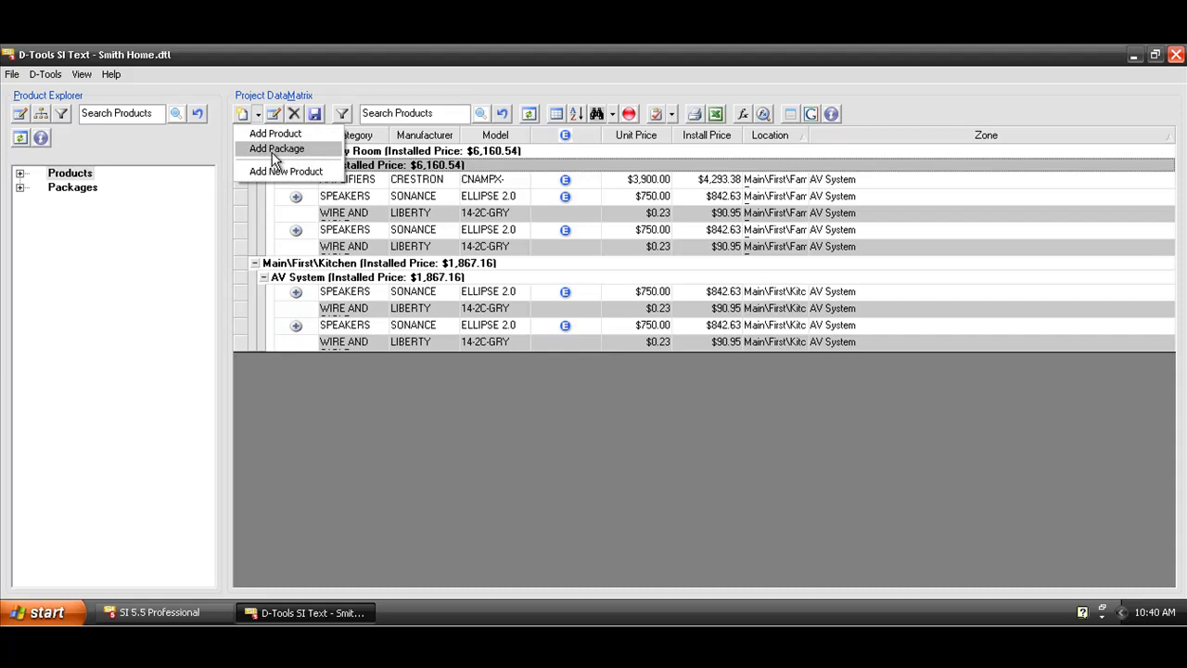
click(274, 150)
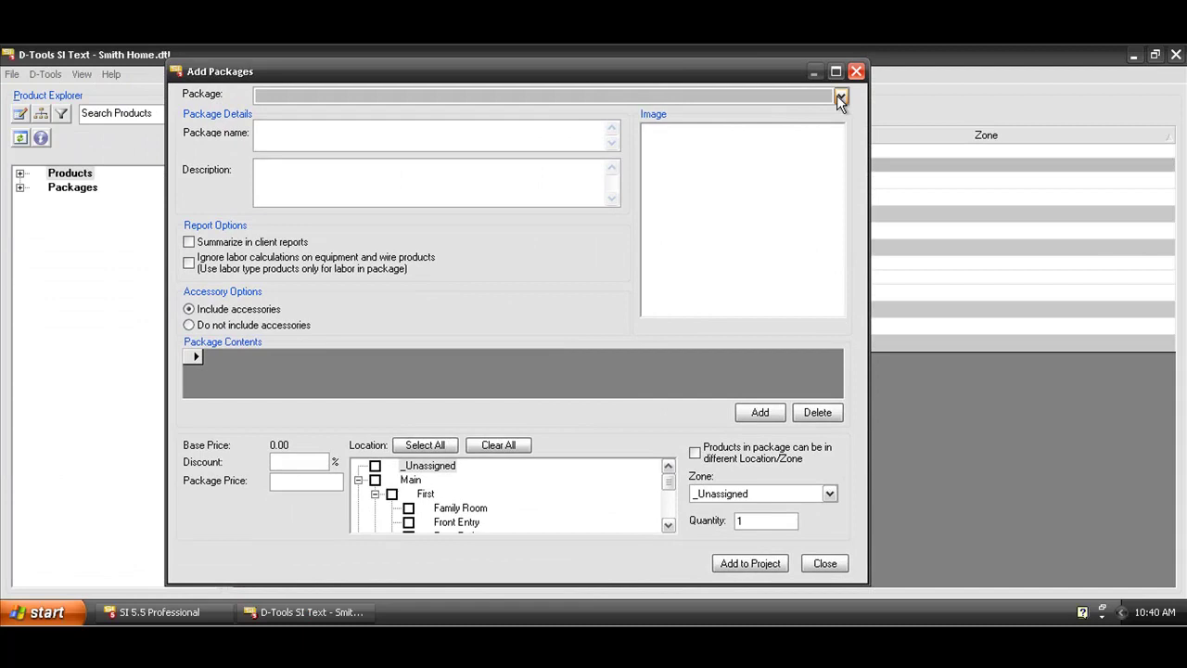
click(839, 95)
click(376, 113)
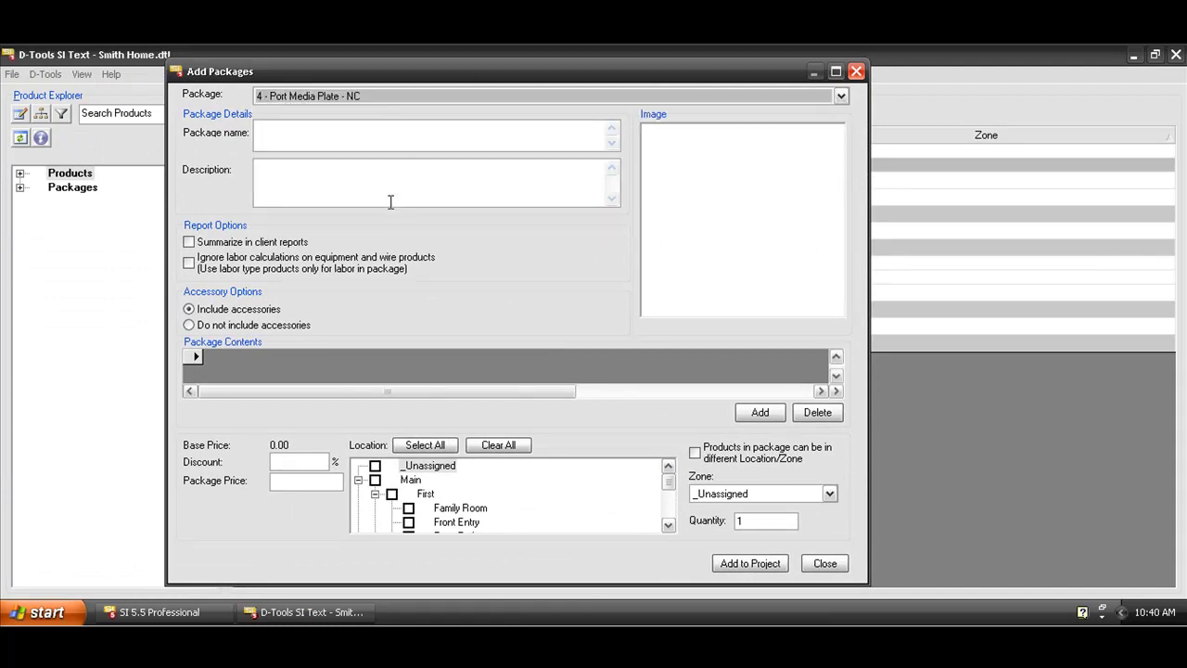
click(857, 72)
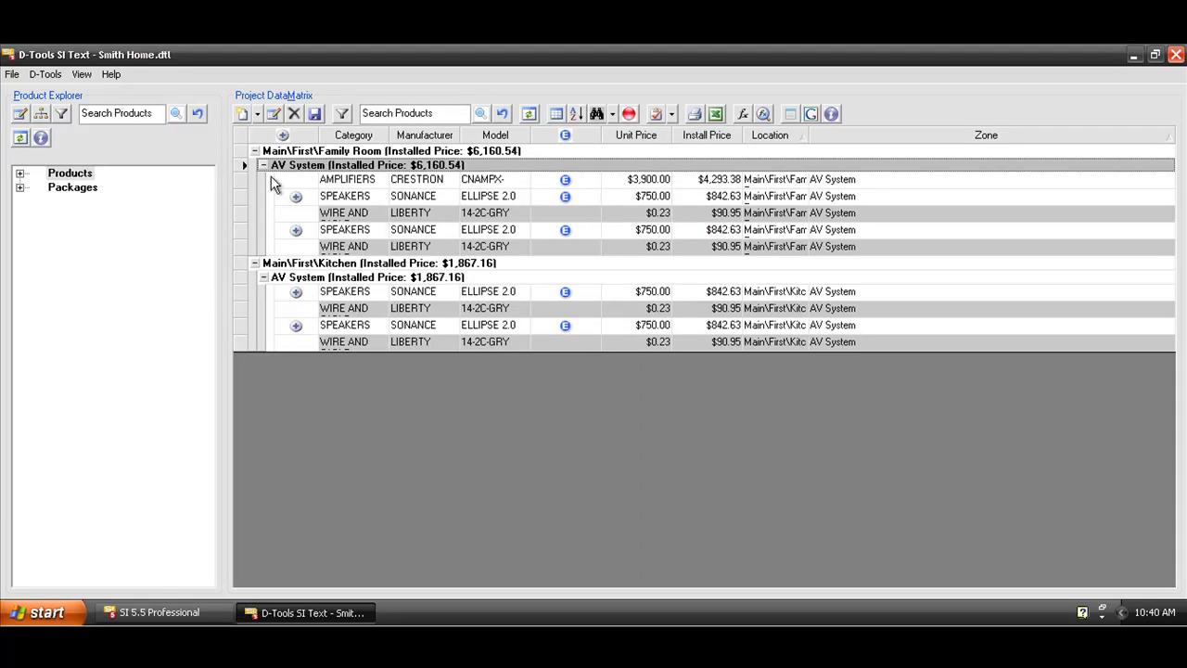
click(258, 114)
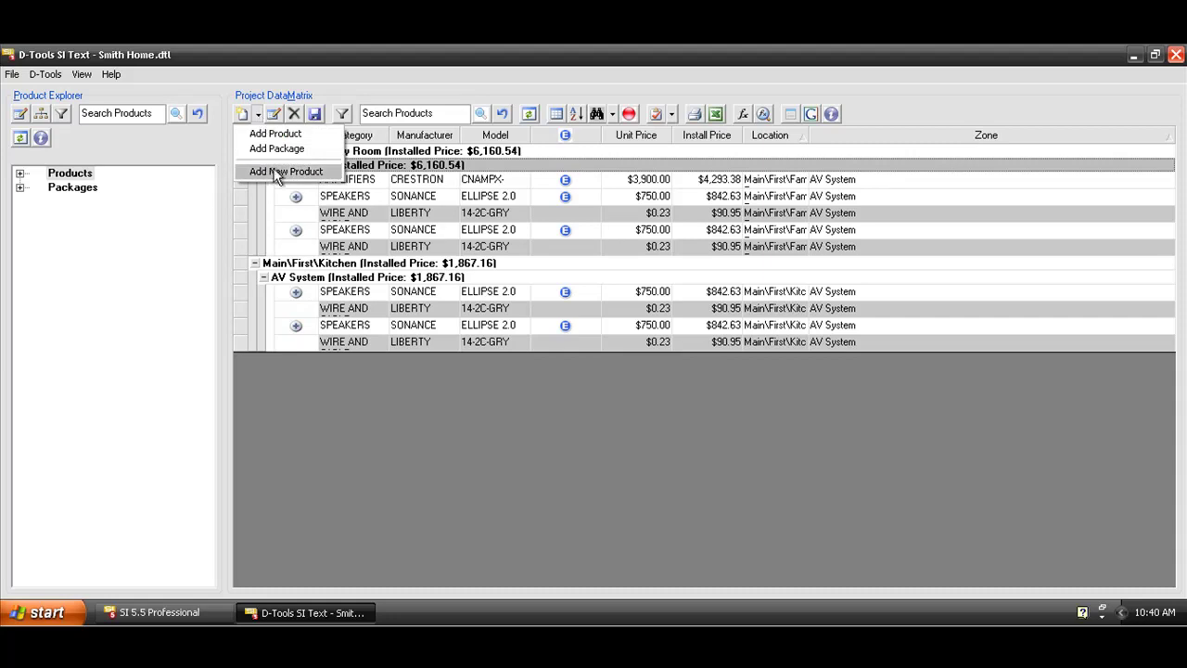
click(285, 171)
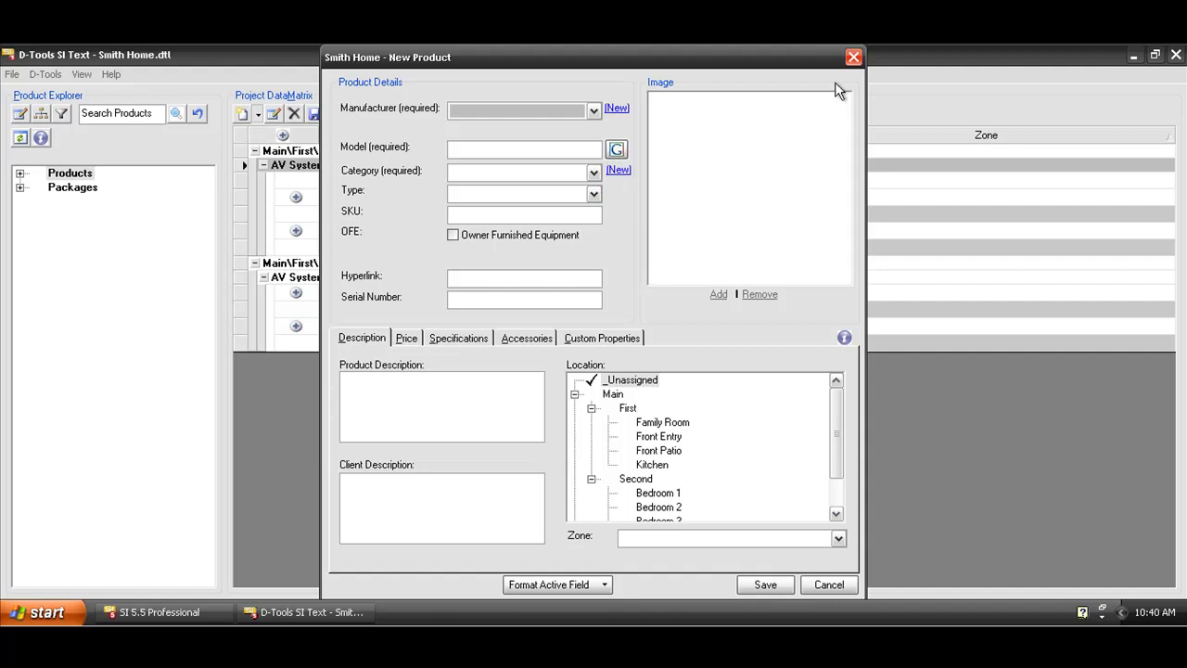
click(853, 57)
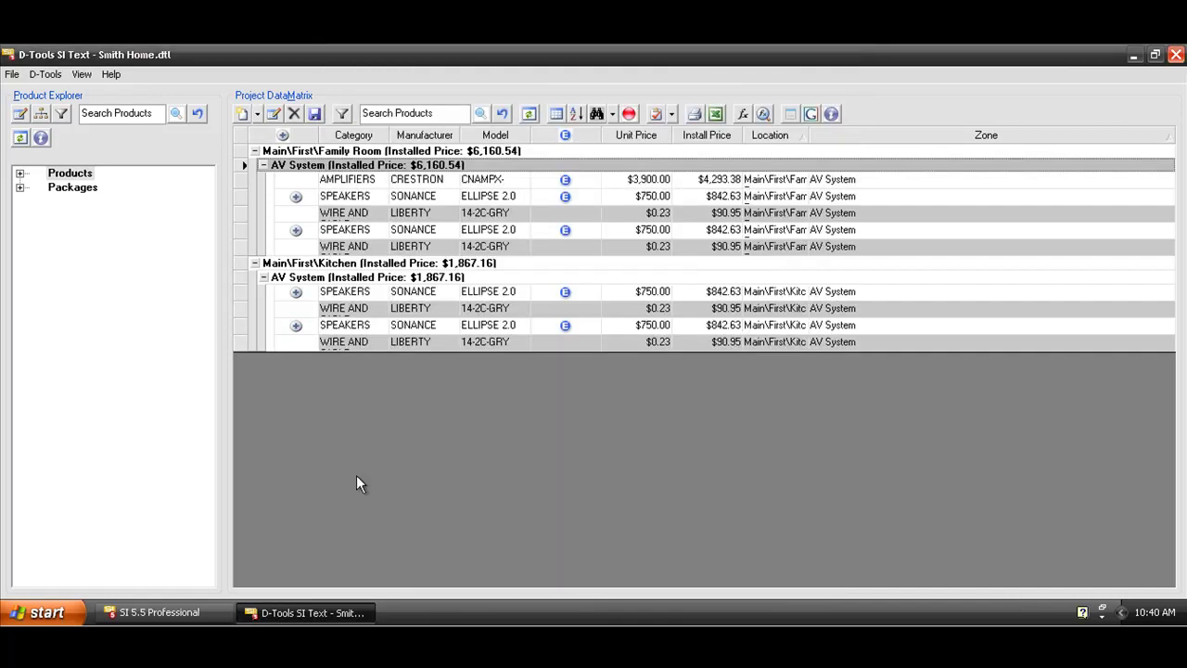
click(158, 614)
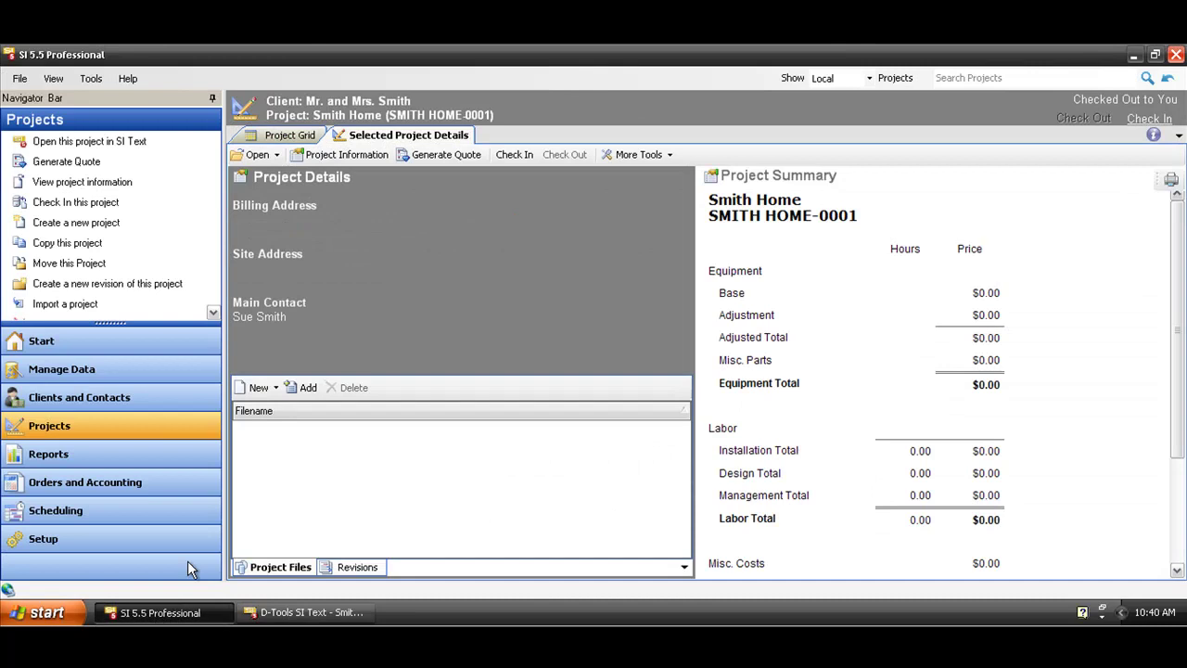
click(91, 79)
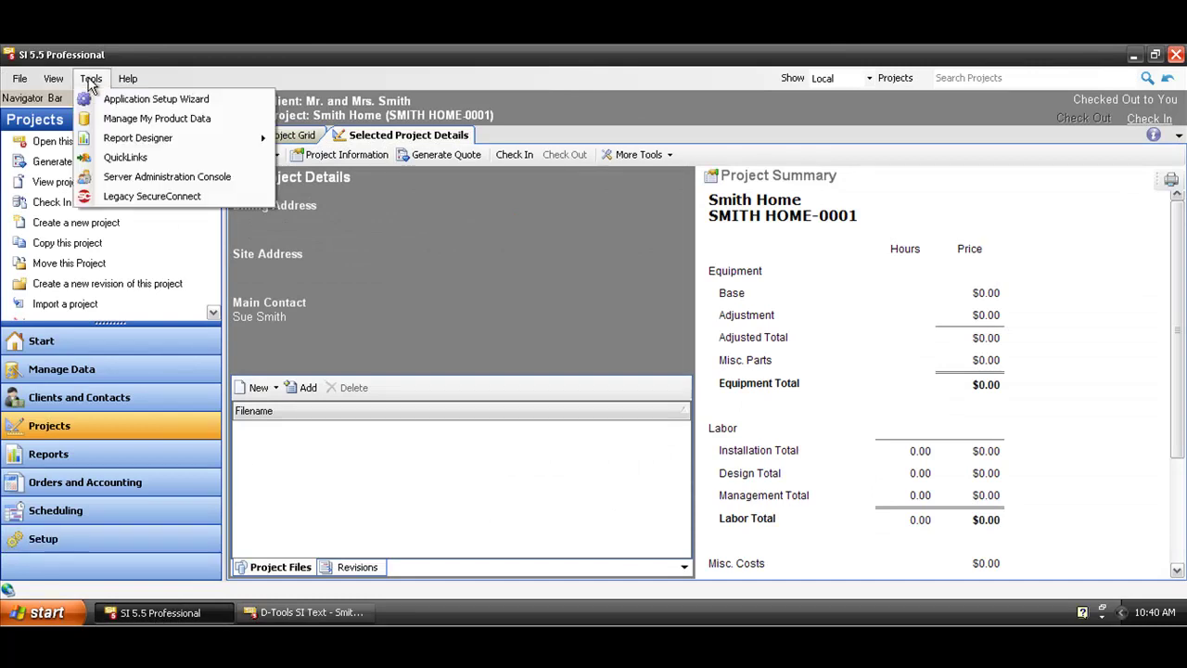
click(442, 345)
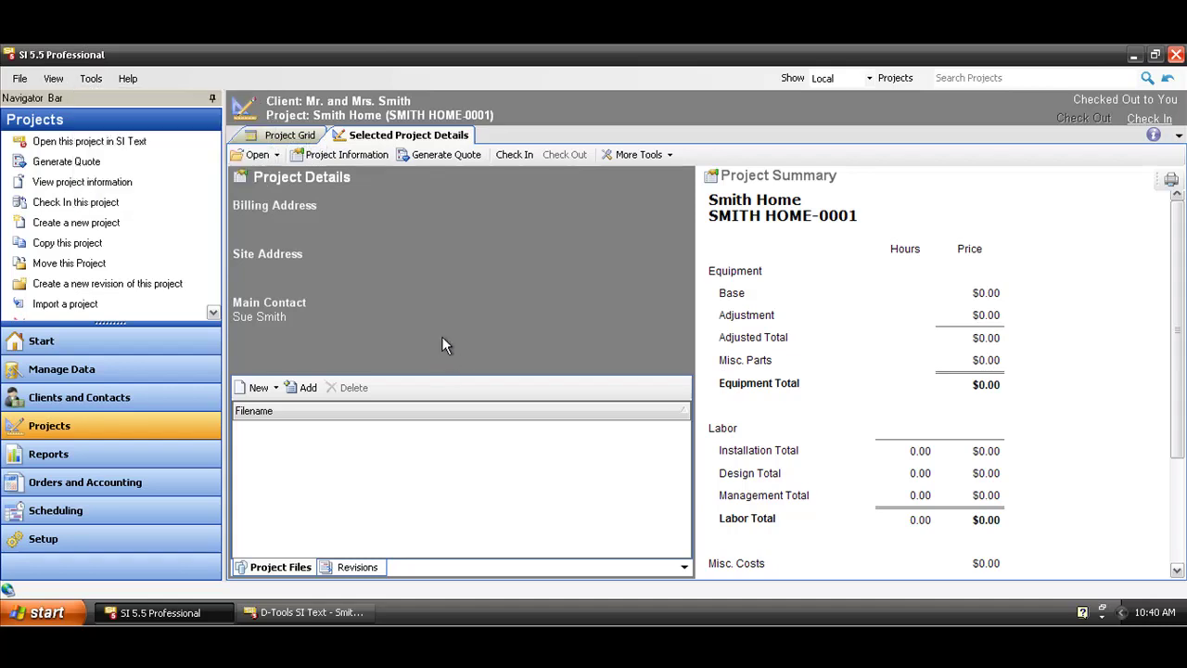
click(261, 615)
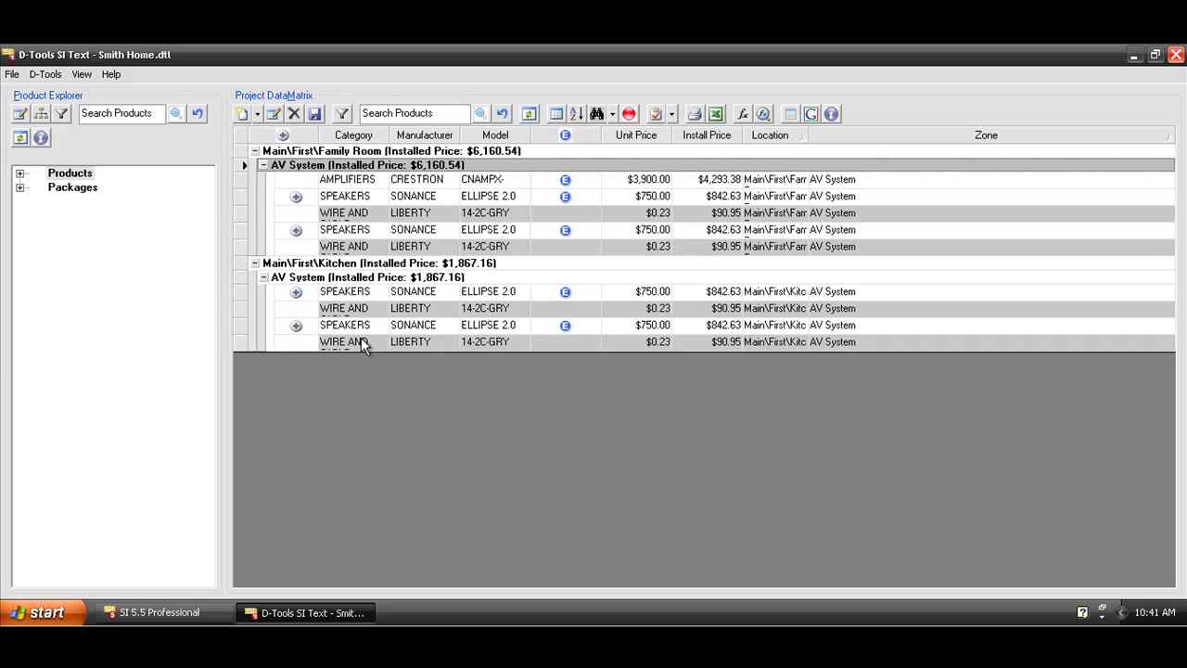
Step: Save the Smith Home project, then open and dismiss the D-Tools menu
click(316, 112)
click(48, 78)
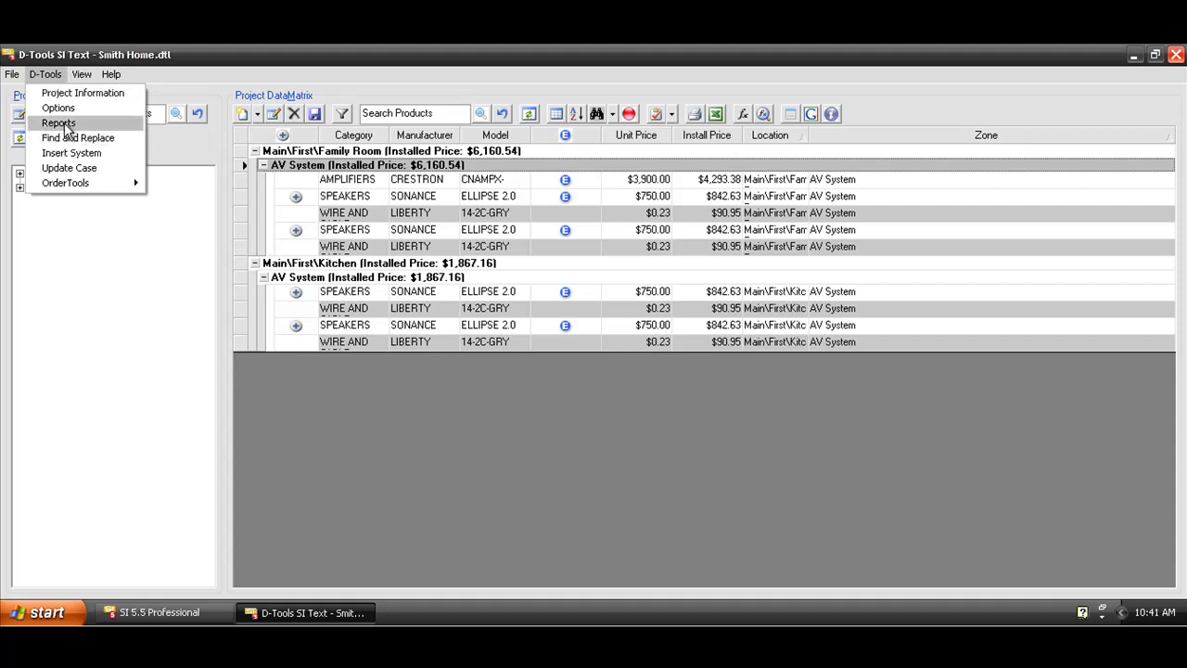
click(572, 405)
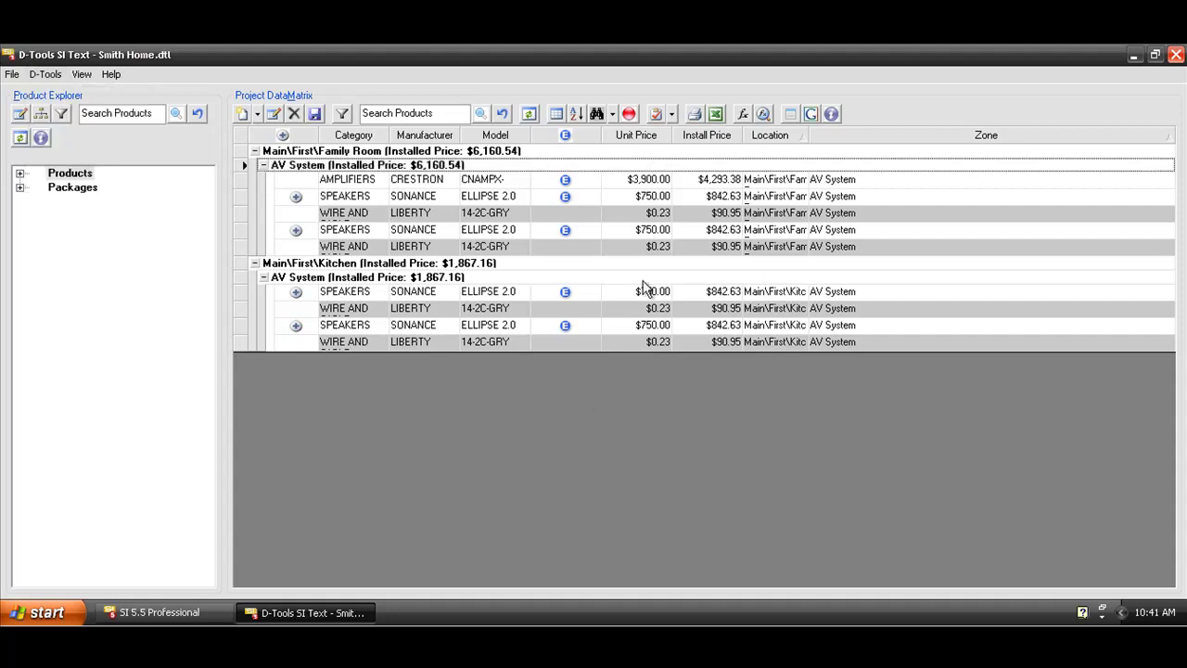
Step: In SI 5.5 Professional, generate the Proposal With Images report By Location By Zone
click(173, 610)
click(81, 455)
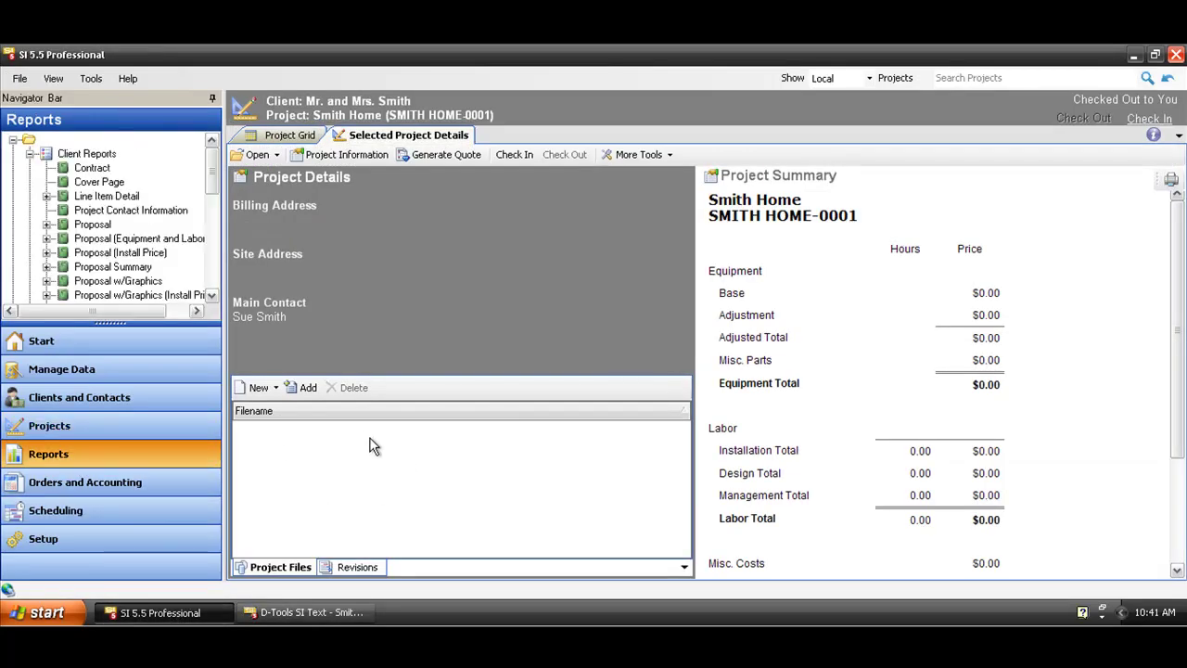
click(84, 167)
drag(211, 184, 209, 198)
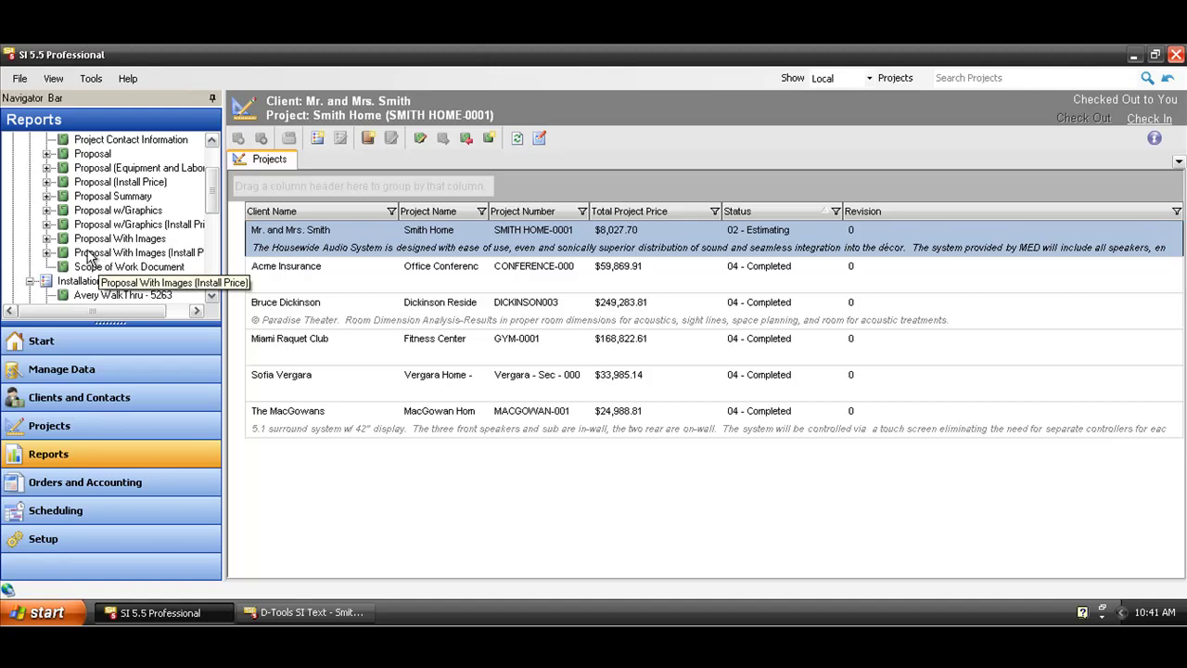
click(46, 240)
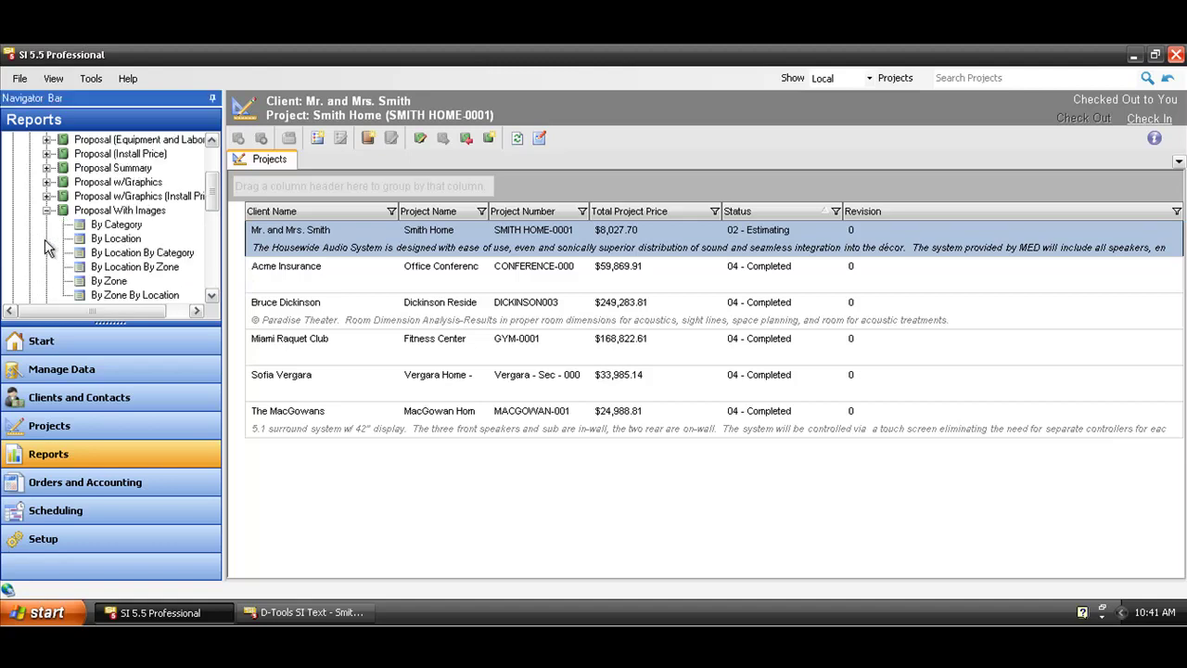
click(126, 267)
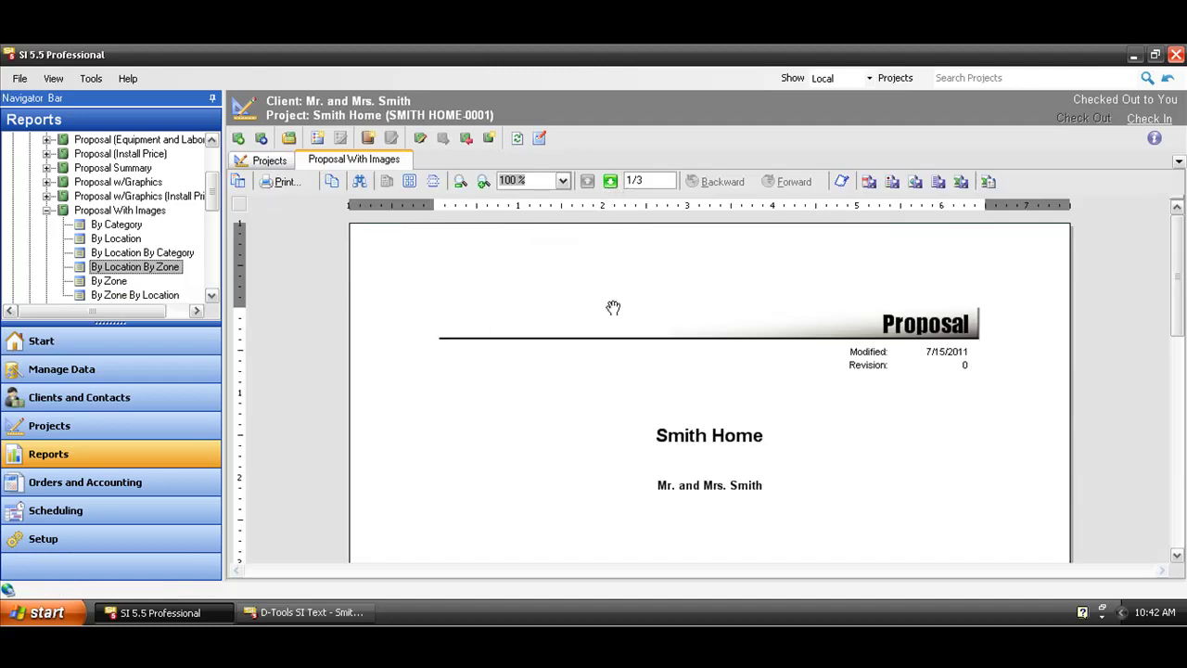
Step: Page through the proposal to its $8,027.70 grand total, then return to SI Text
scroll(610, 318, down, 4)
scroll(602, 346, up, 3)
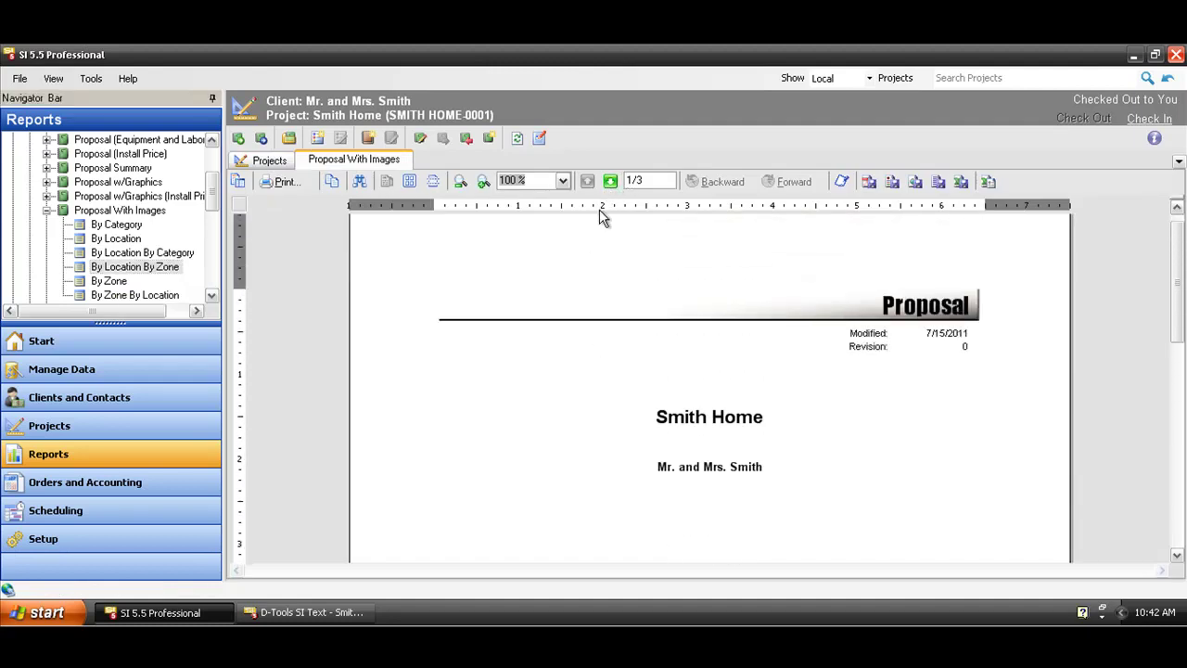
click(611, 181)
scroll(574, 301, up, 1)
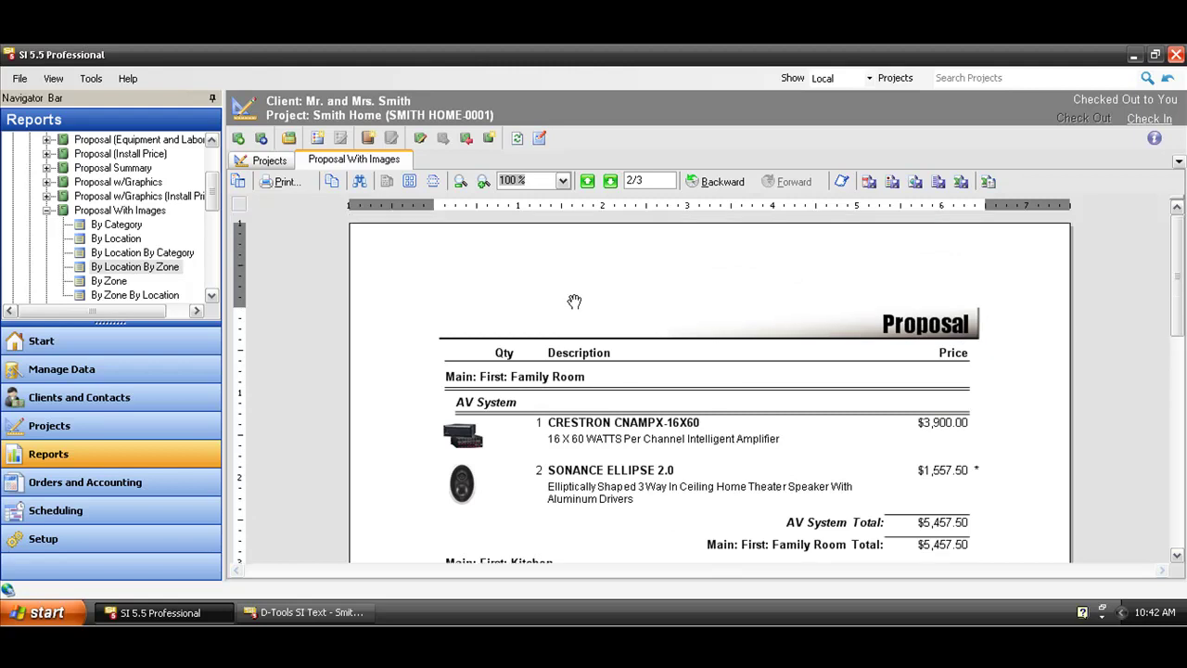
scroll(594, 381, down, 2)
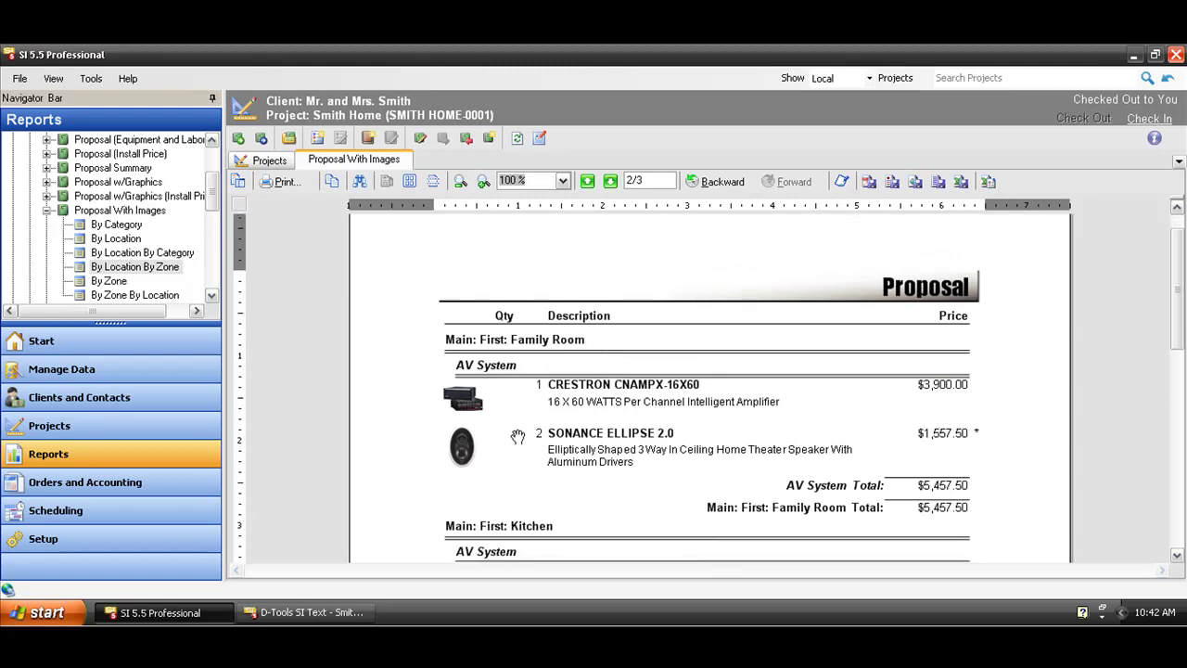
scroll(527, 434, down, 4)
scroll(538, 439, up, 1)
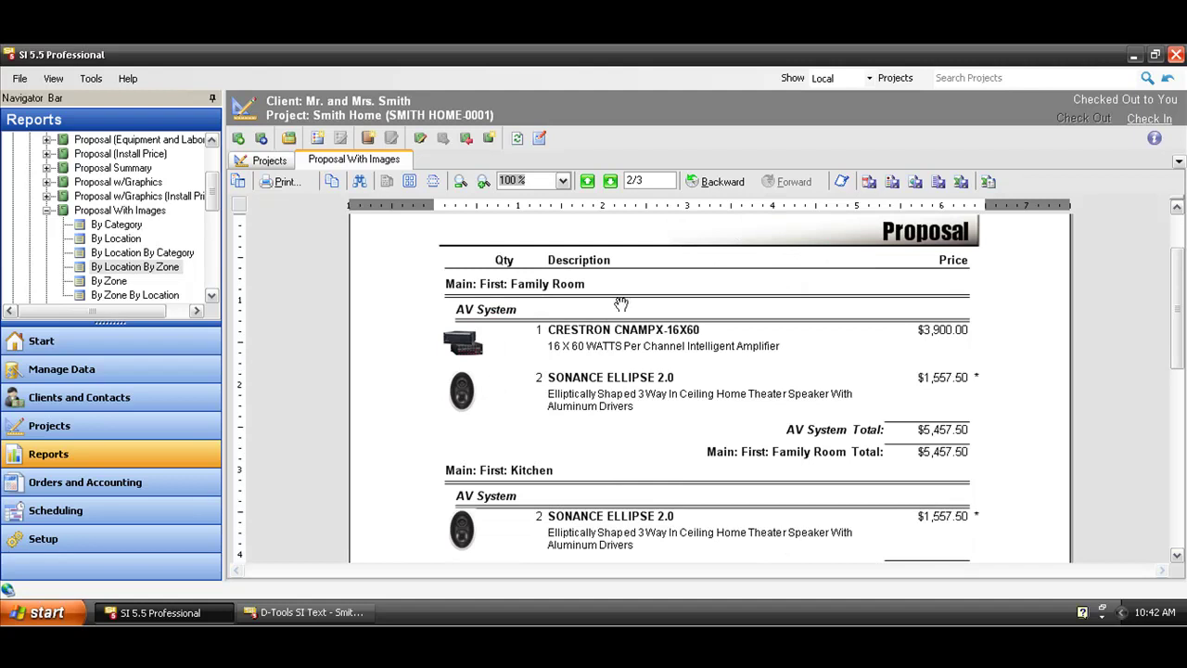
scroll(621, 279, up, 3)
click(611, 181)
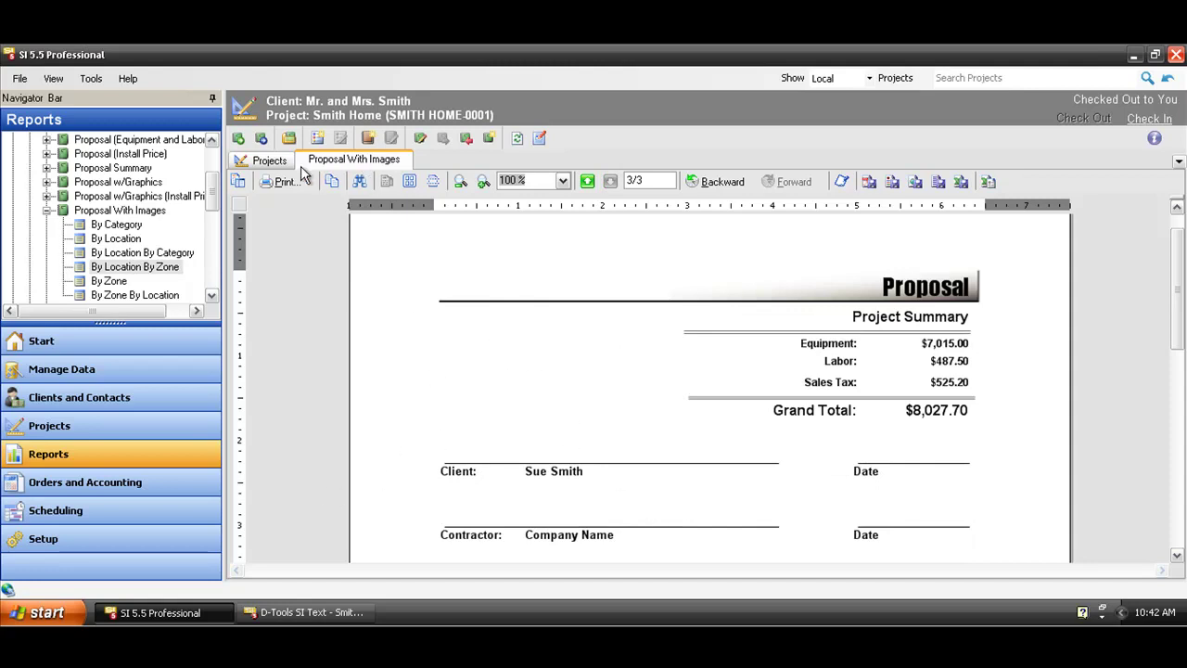
click(287, 612)
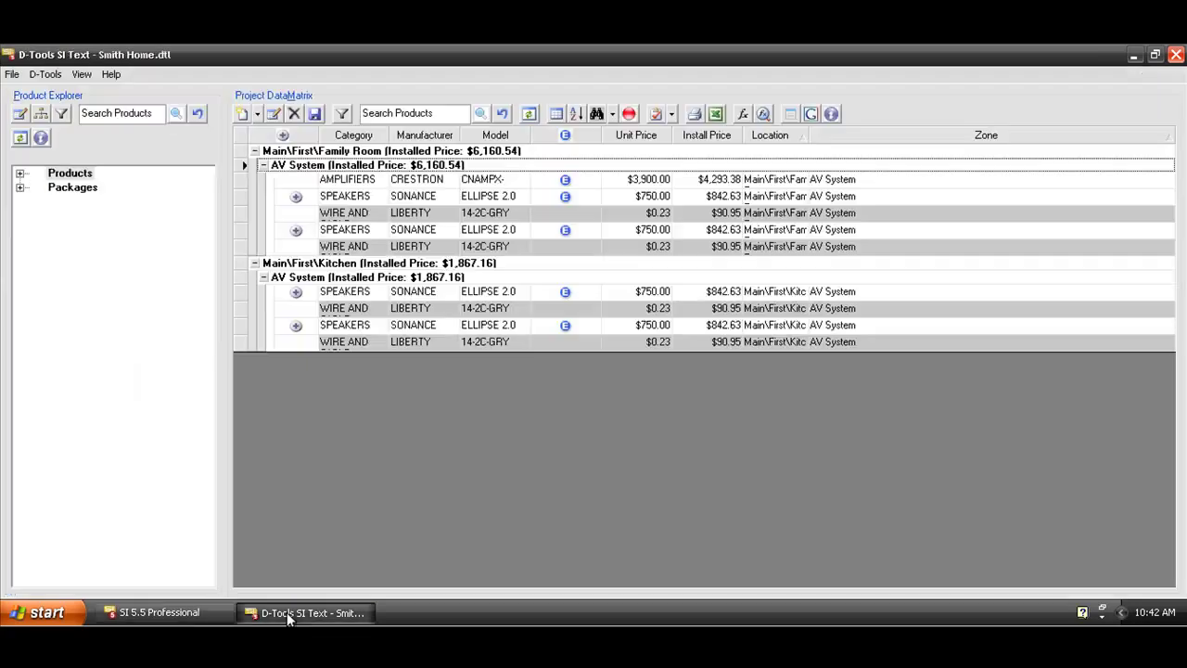